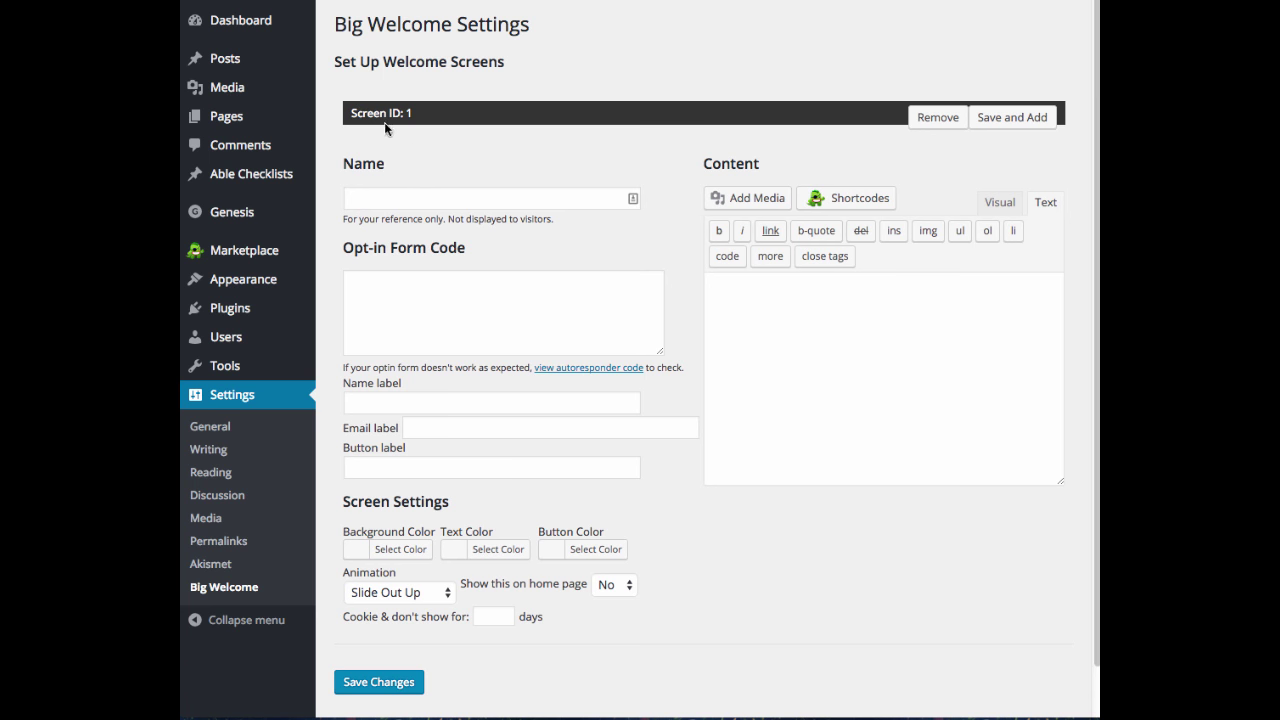
- Name the first welcome screen "Welcome Screen 1"
{"action": "left_click", "coordinate": [385, 197]}
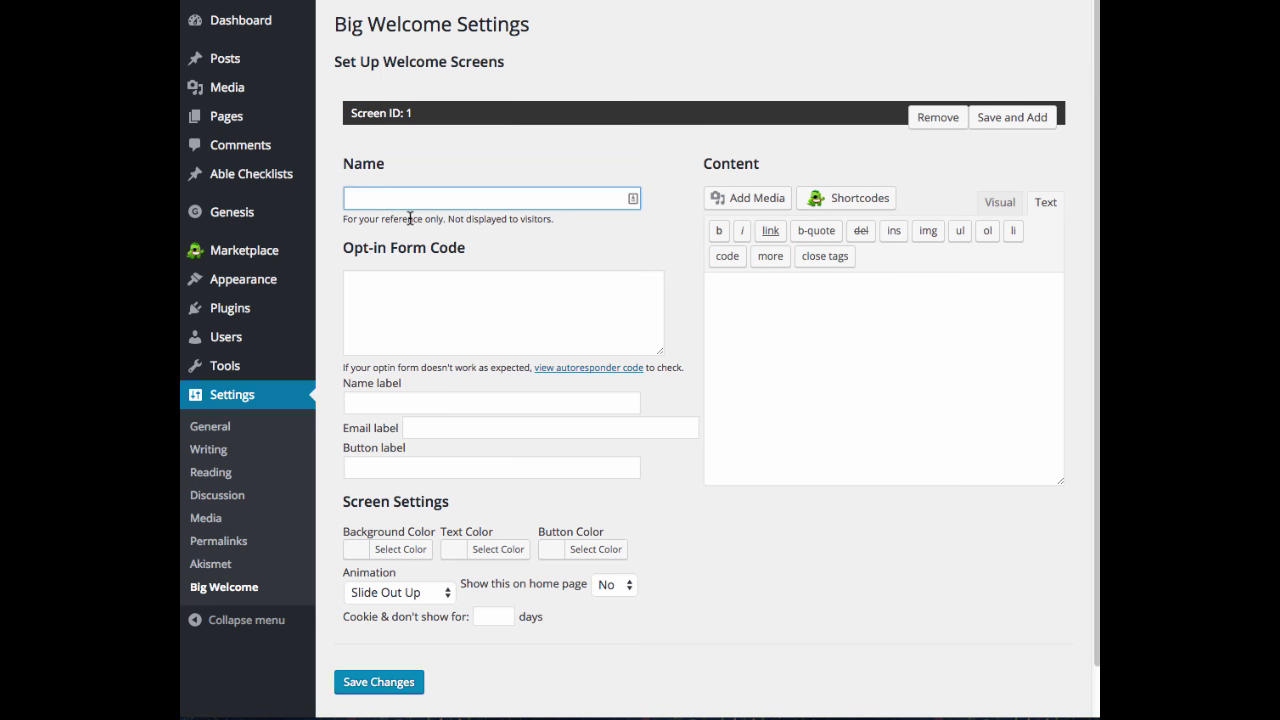
{"action": "type", "text": "Welcome Screen 1"}
{"action": "scroll", "coordinate": [505, 220], "scroll_direction": "down", "scroll_amount": 1}
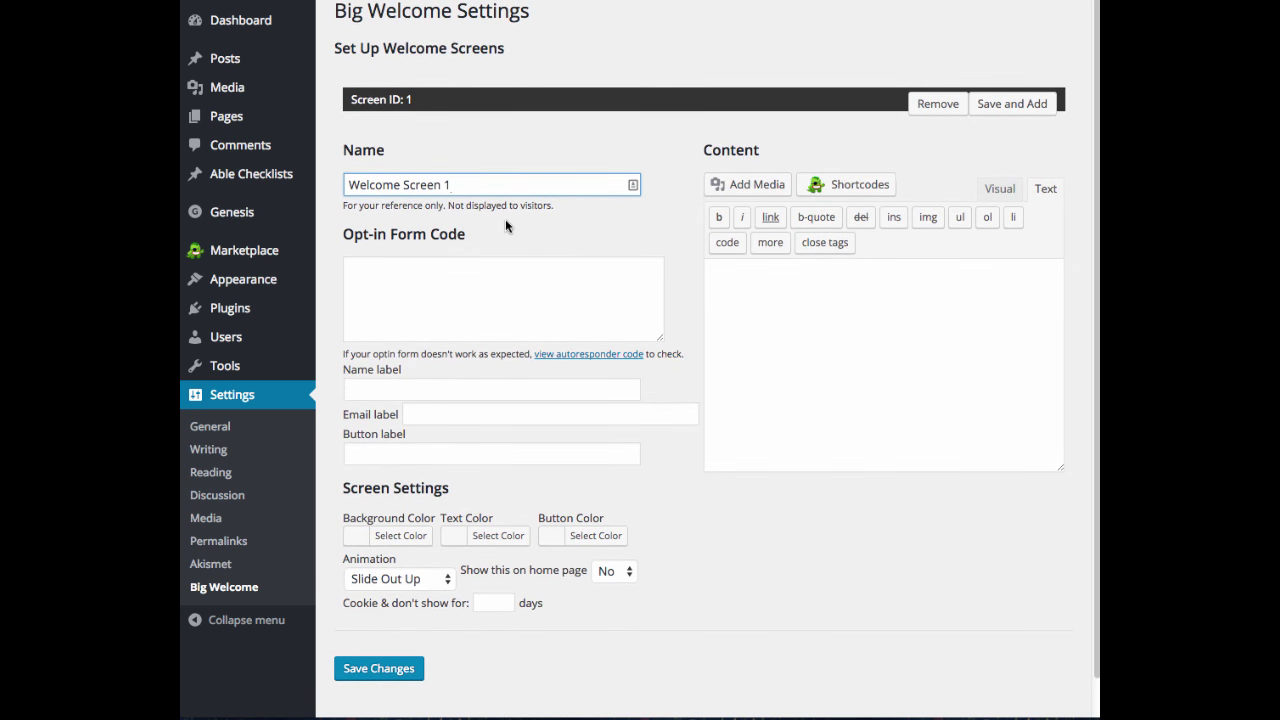
- Copy the raw HTML form code from AWeber, starting at the form tag, and paste it as the welcome screen's opt-in form code
{"action": "left_click", "coordinate": [428, 277]}
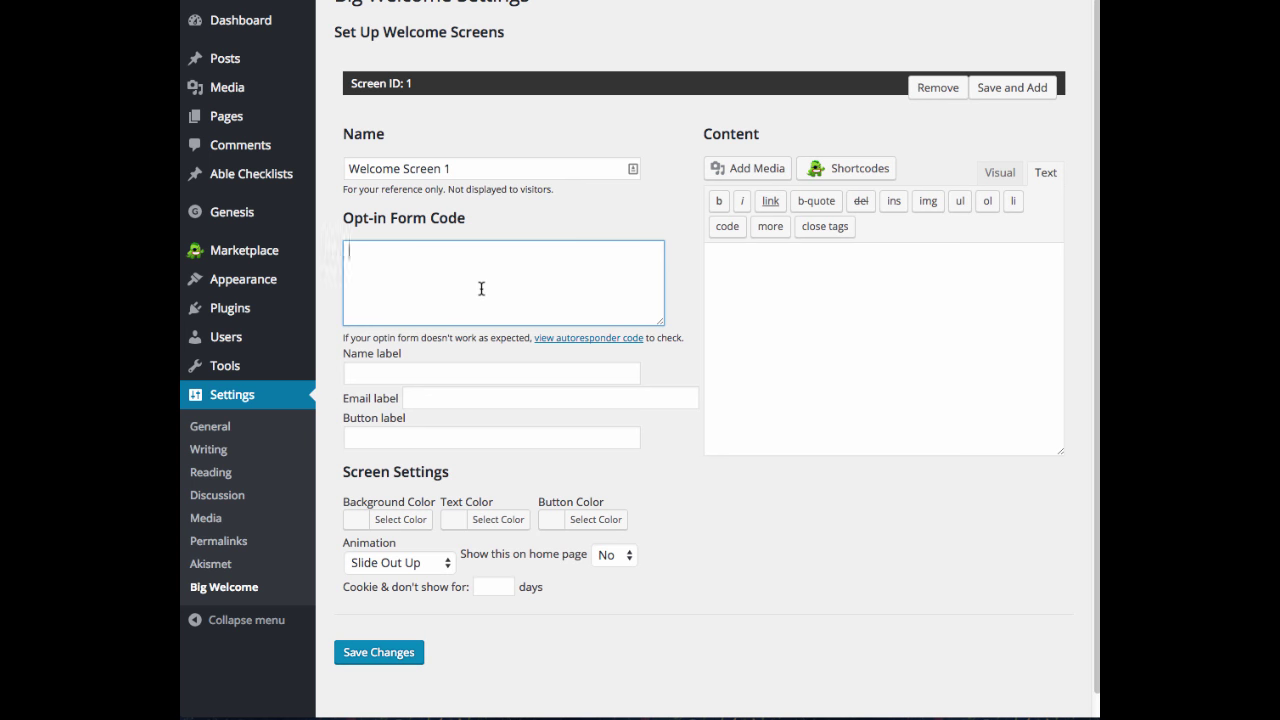
{"action": "scroll", "coordinate": [481, 288], "scroll_direction": "down", "scroll_amount": 1}
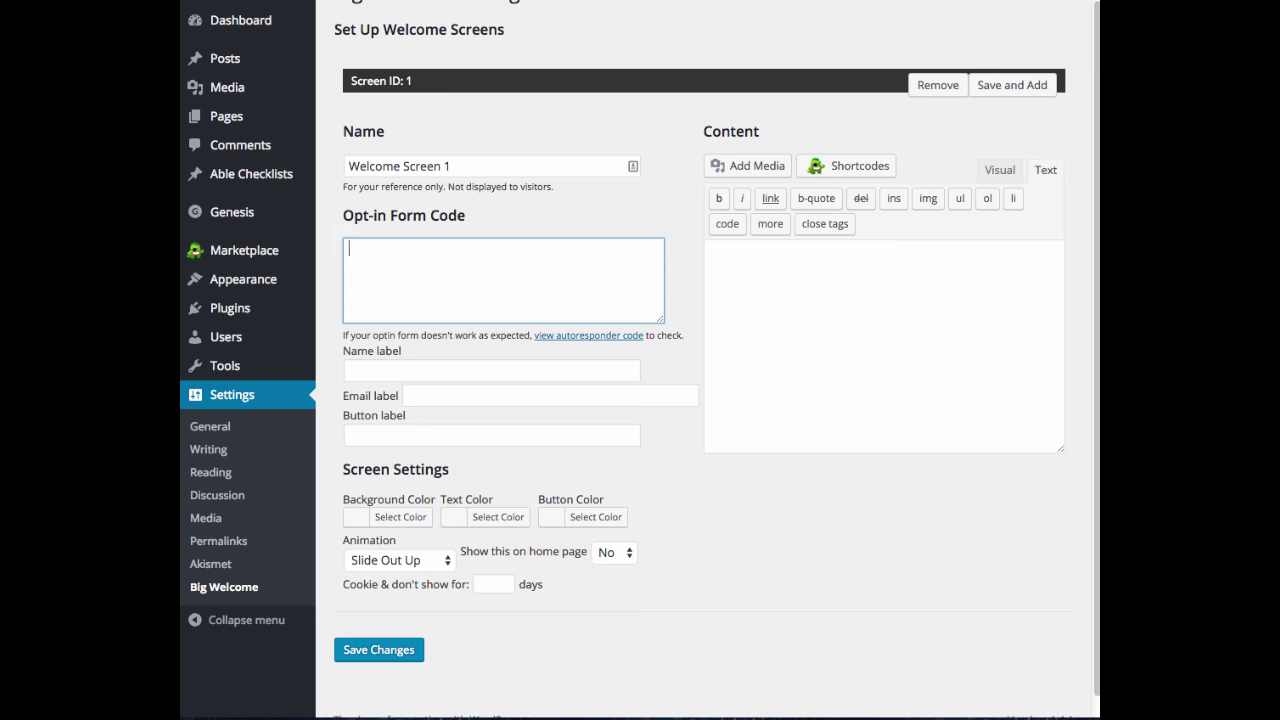
{"action": "key", "text": "ctrl+Tab"}
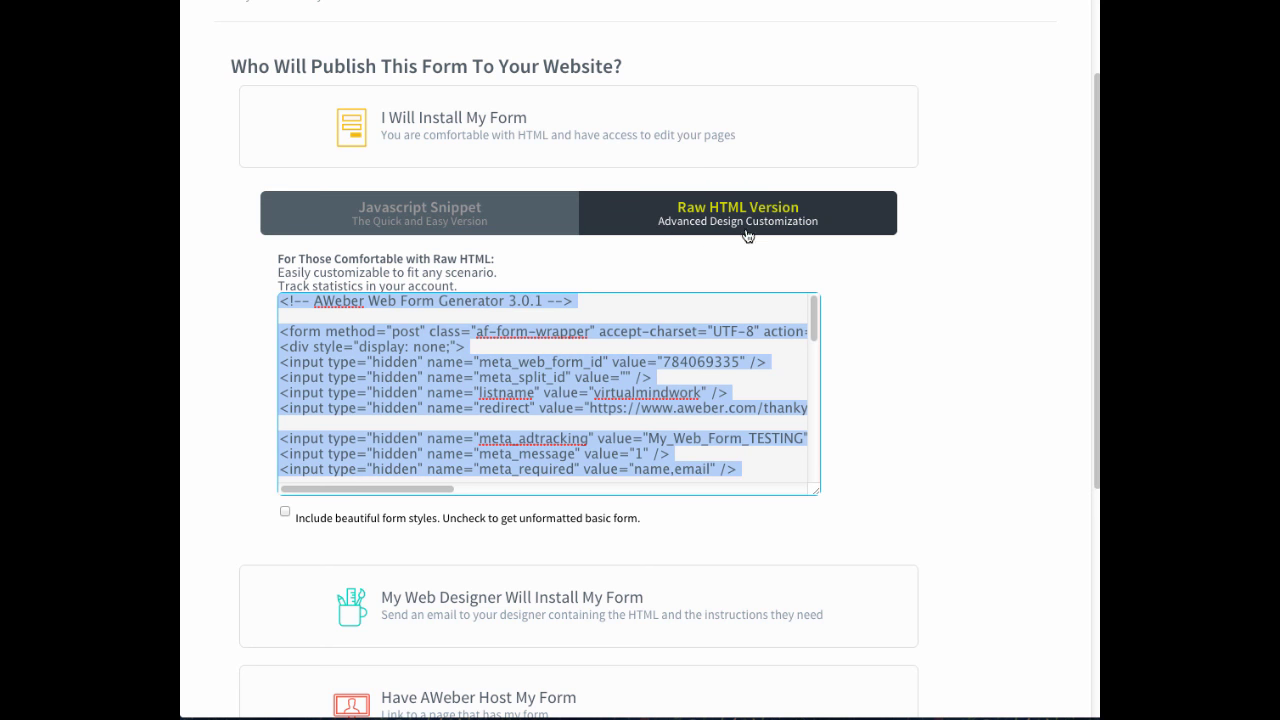
{"action": "scroll", "coordinate": [600, 270], "scroll_direction": "down", "scroll_amount": 1}
{"action": "left_click", "coordinate": [380, 310]}
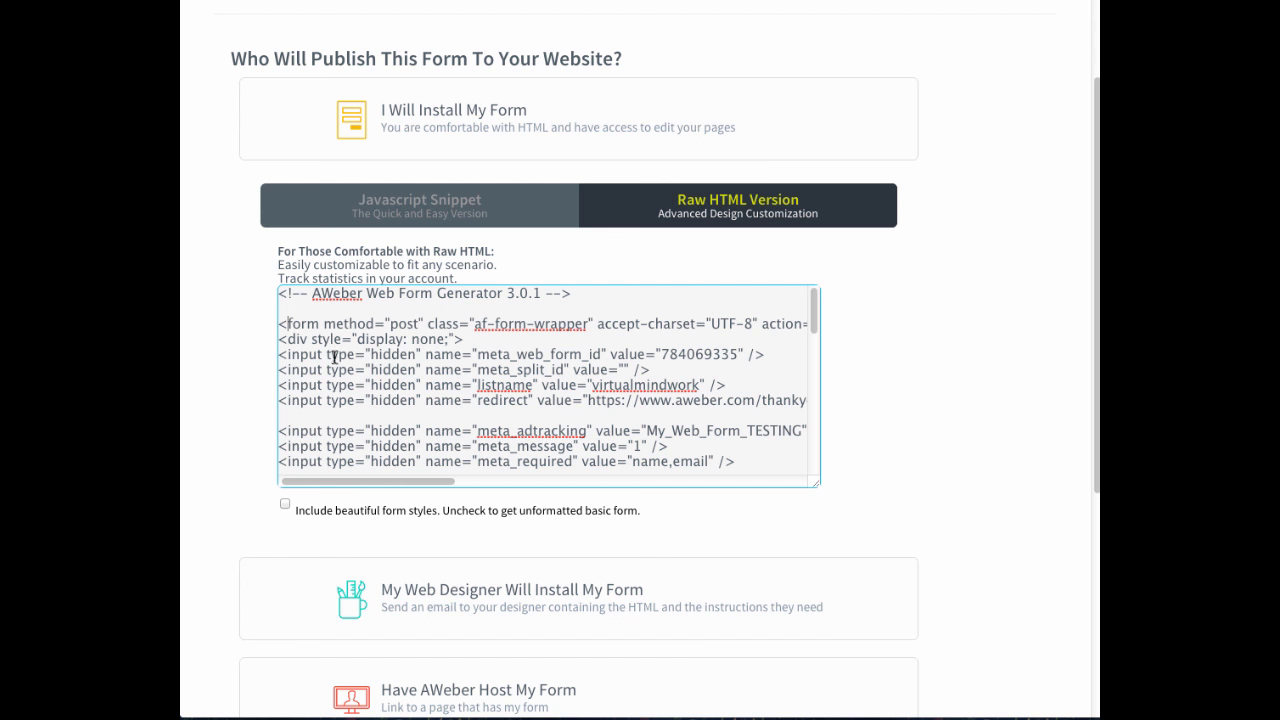
{"action": "left_click_drag", "start_coordinate": [280, 324], "coordinate": [520, 486]}
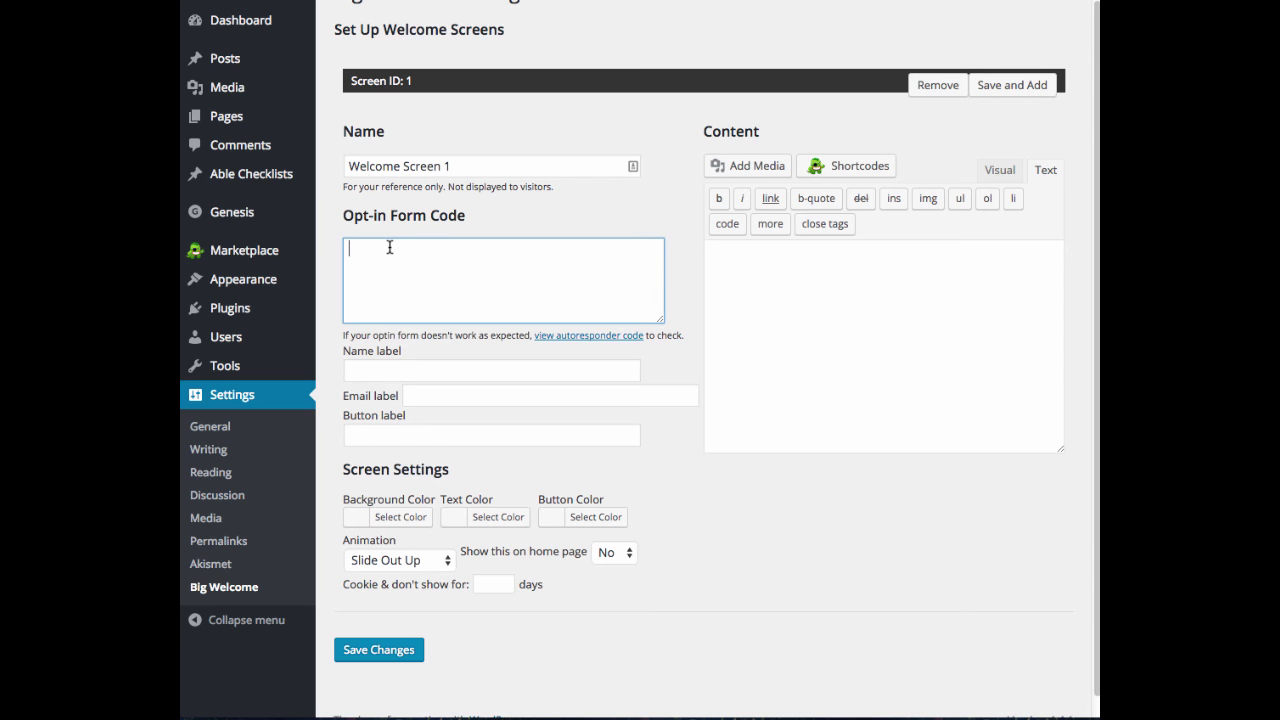
{"action": "key", "text": "ctrl+v"}
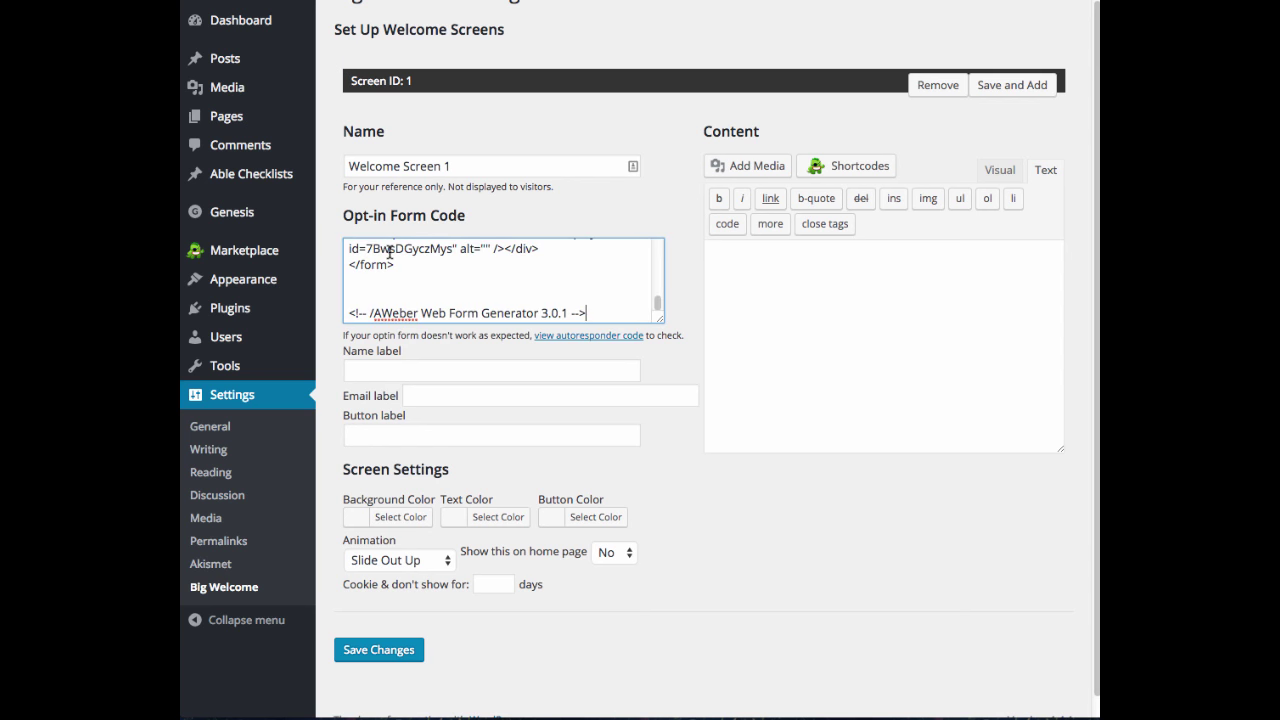
- Review the pasted opt-in code, then show the autoresponder code details and check the name, email, URL and hidden fields
{"action": "scroll", "coordinate": [390, 252], "scroll_direction": "up", "scroll_amount": 10}
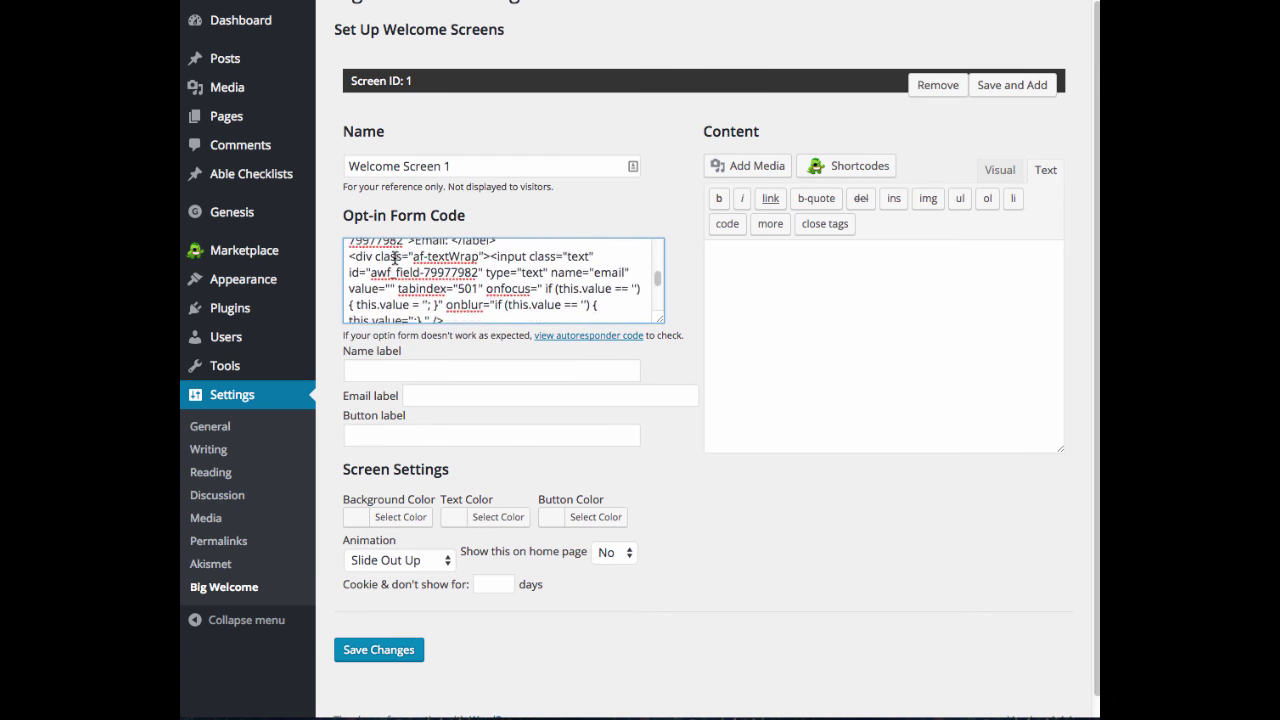
{"action": "scroll", "coordinate": [394, 258], "scroll_direction": "up", "scroll_amount": 8}
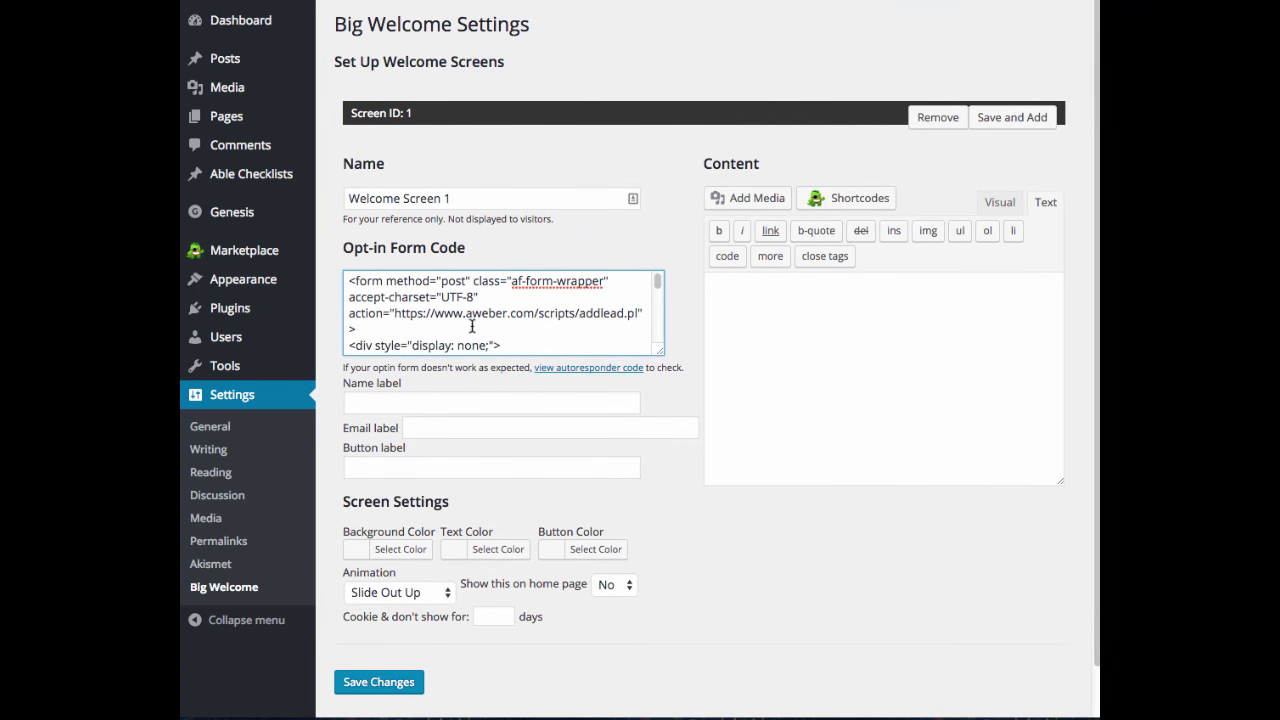
{"action": "scroll", "coordinate": [503, 328], "scroll_direction": "down", "scroll_amount": 1}
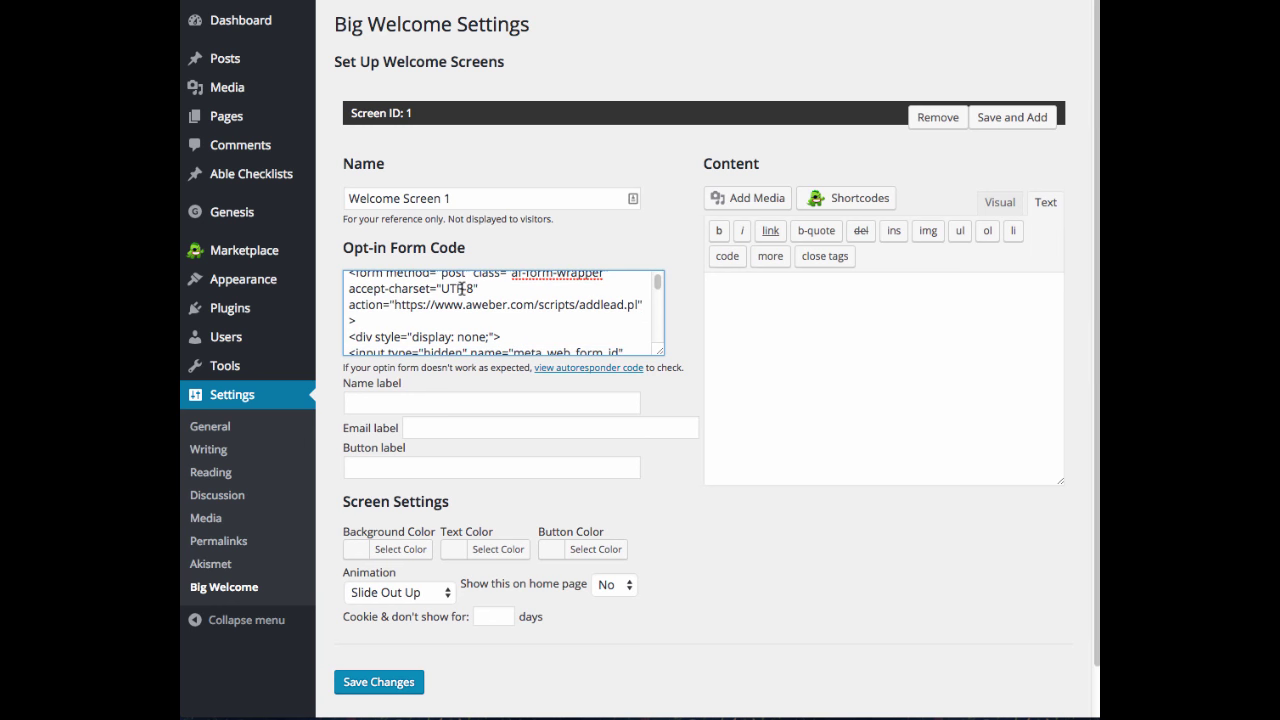
{"action": "scroll", "coordinate": [494, 332], "scroll_direction": "down", "scroll_amount": 1}
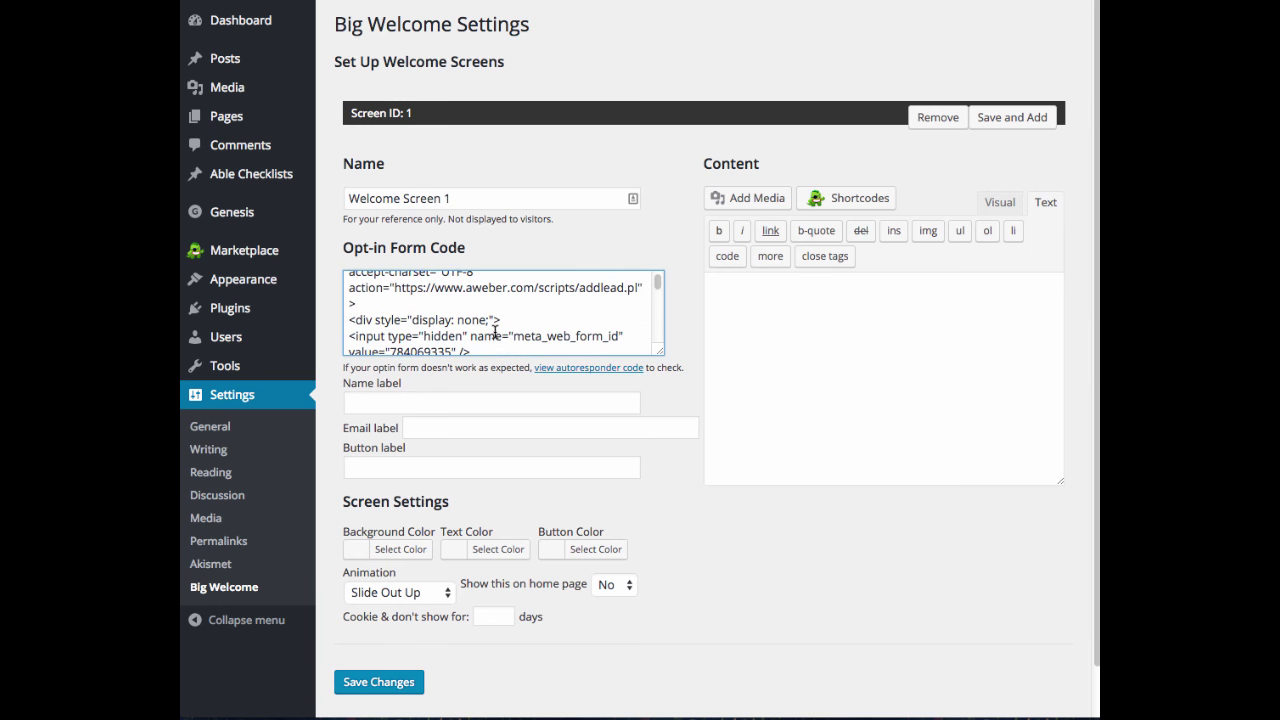
{"action": "scroll", "coordinate": [494, 332], "scroll_direction": "down", "scroll_amount": 2}
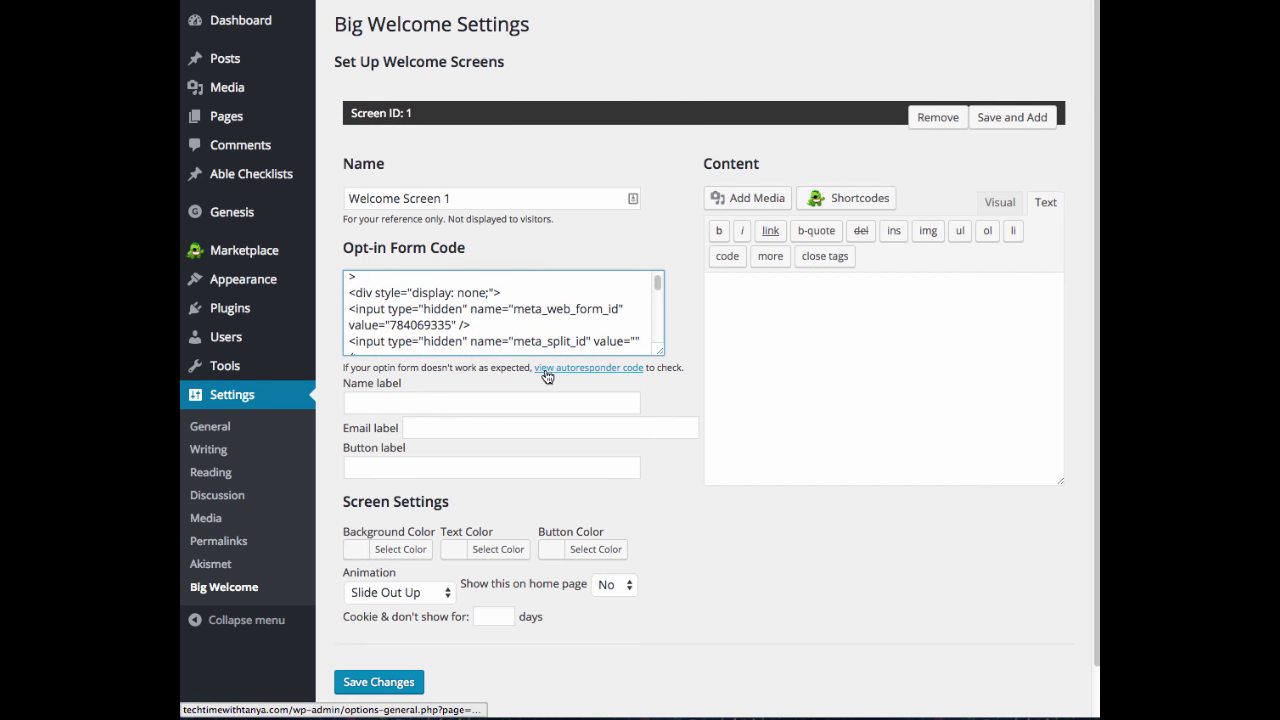
{"action": "left_click", "coordinate": [604, 373]}
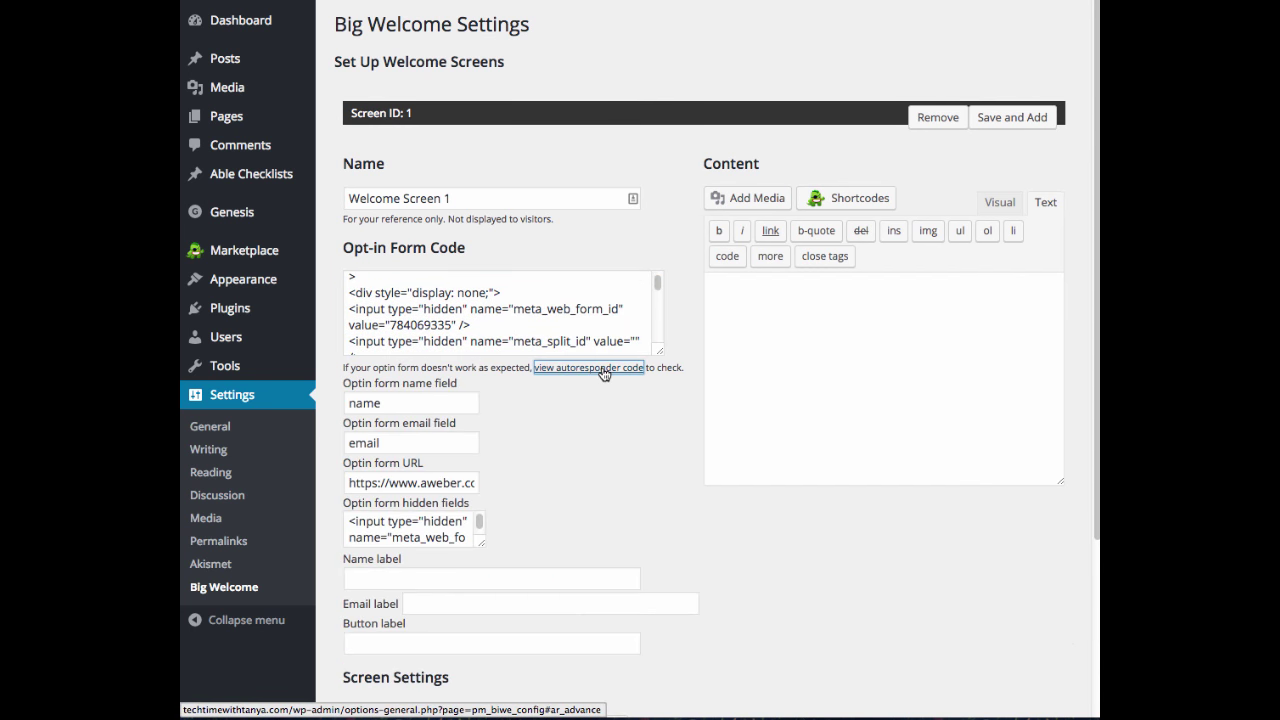
{"action": "left_click", "coordinate": [397, 402]}
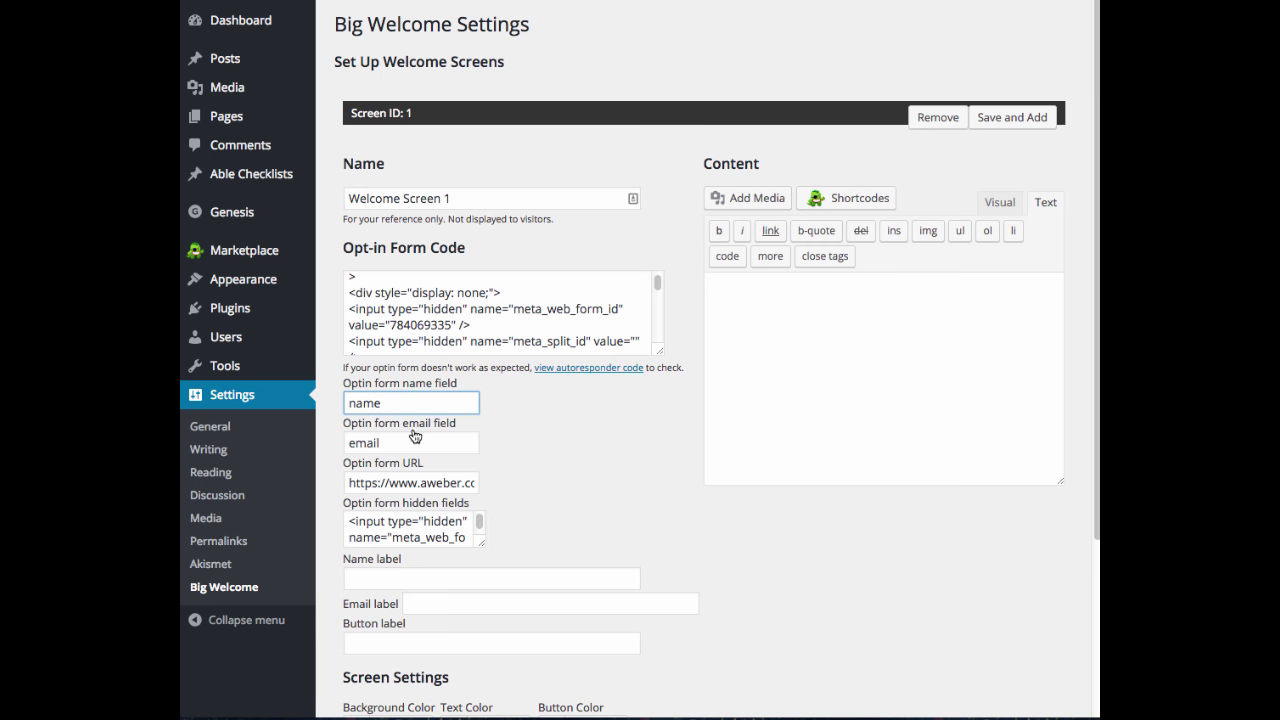
{"action": "left_click", "coordinate": [381, 442]}
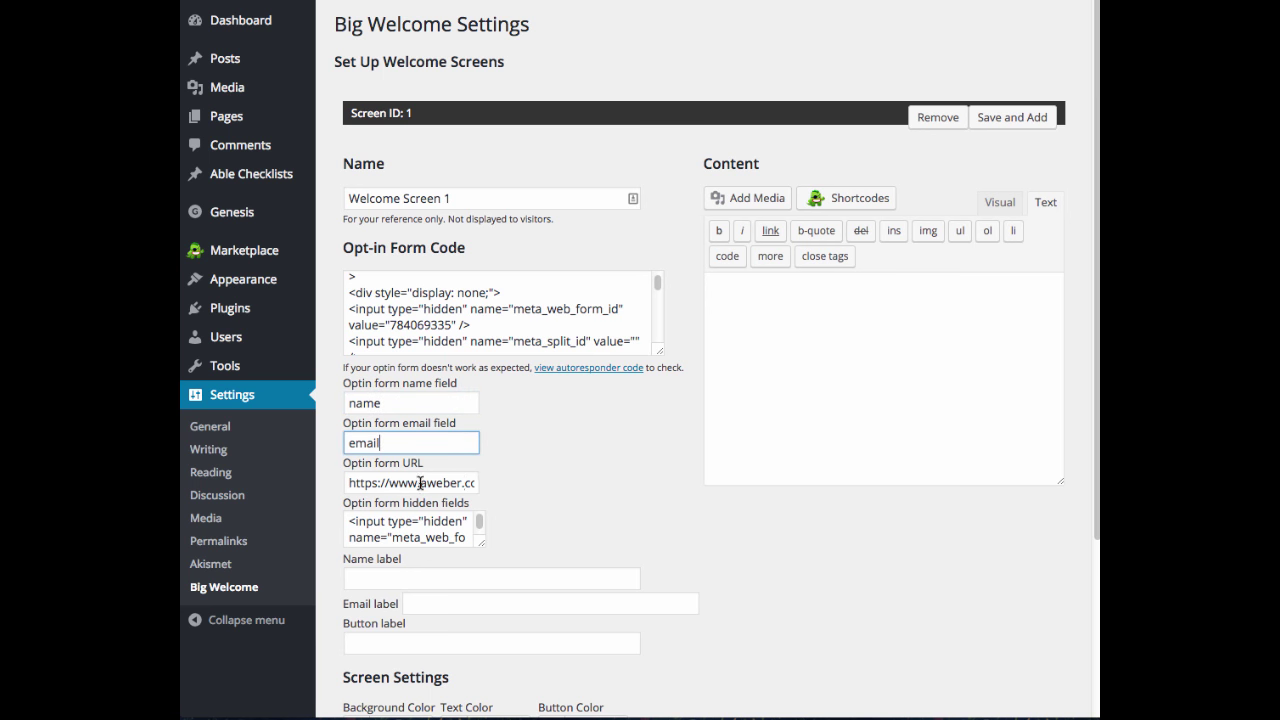
{"action": "left_click", "coordinate": [420, 483]}
{"action": "left_click_drag", "start_coordinate": [420, 483], "coordinate": [470, 483]}
{"action": "left_click", "coordinate": [461, 483]}
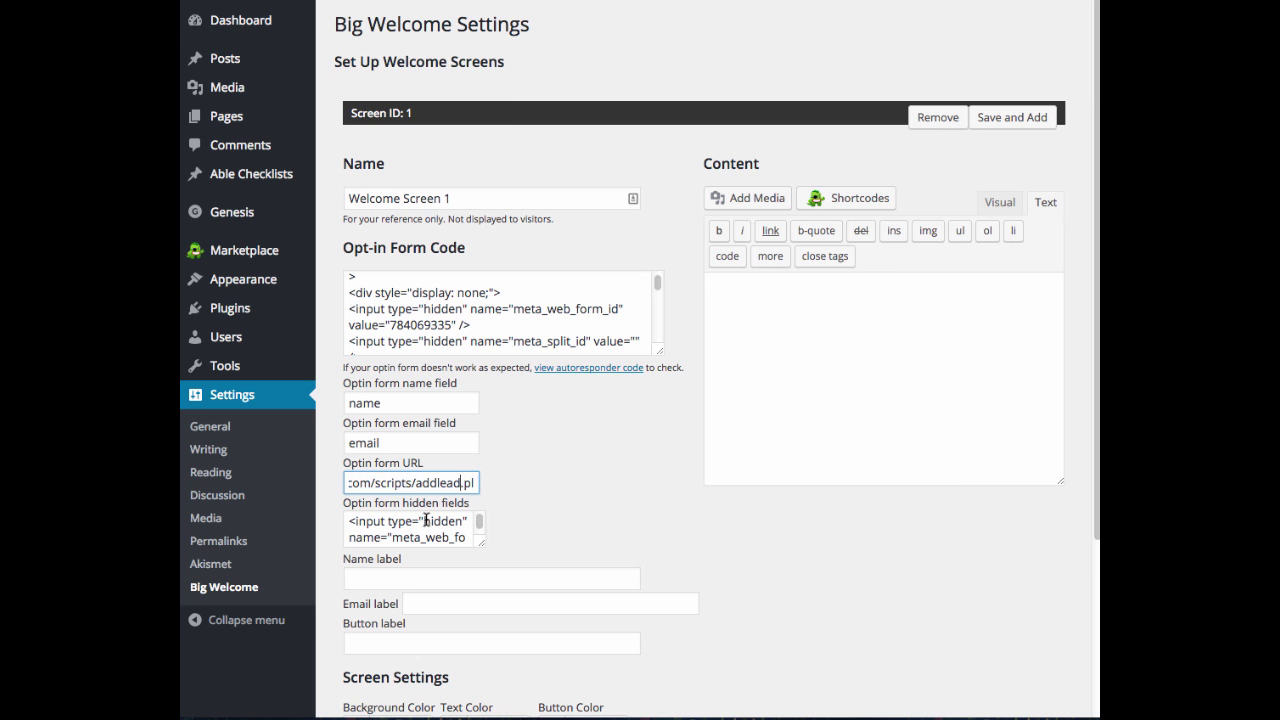
{"action": "scroll", "coordinate": [415, 540], "scroll_direction": "down", "scroll_amount": 2}
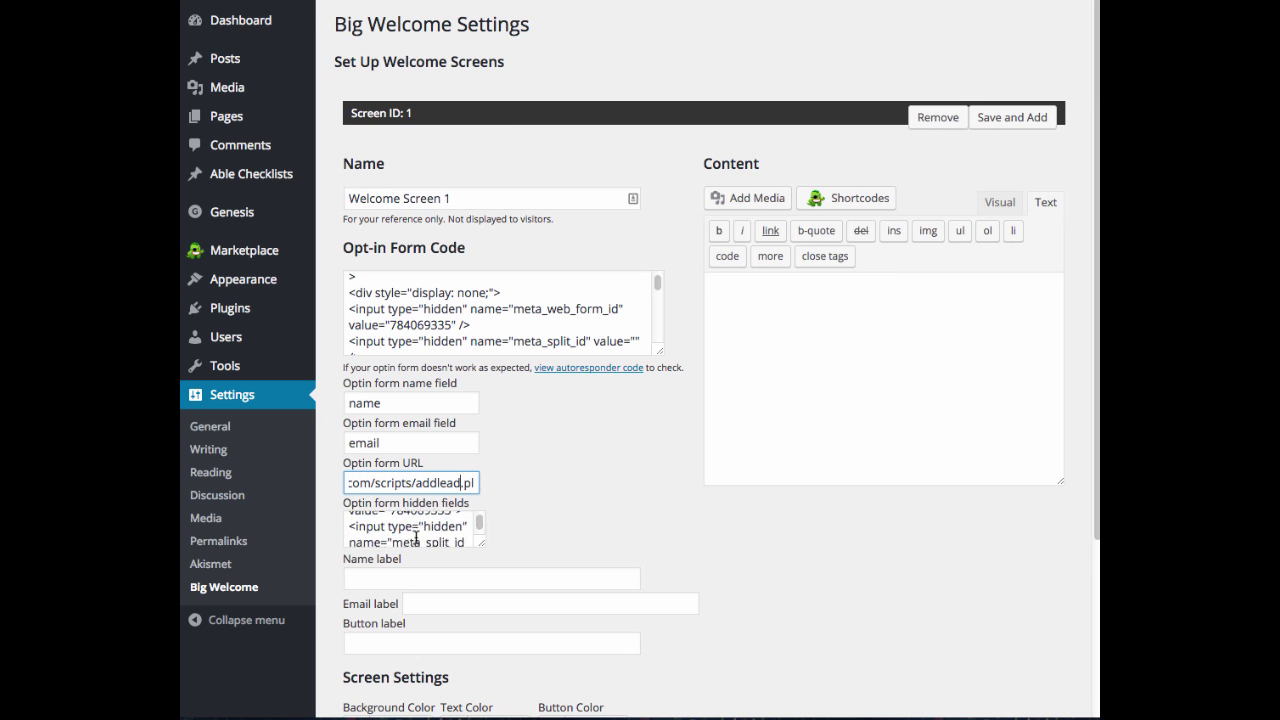
{"action": "scroll", "coordinate": [415, 540], "scroll_direction": "down", "scroll_amount": 6}
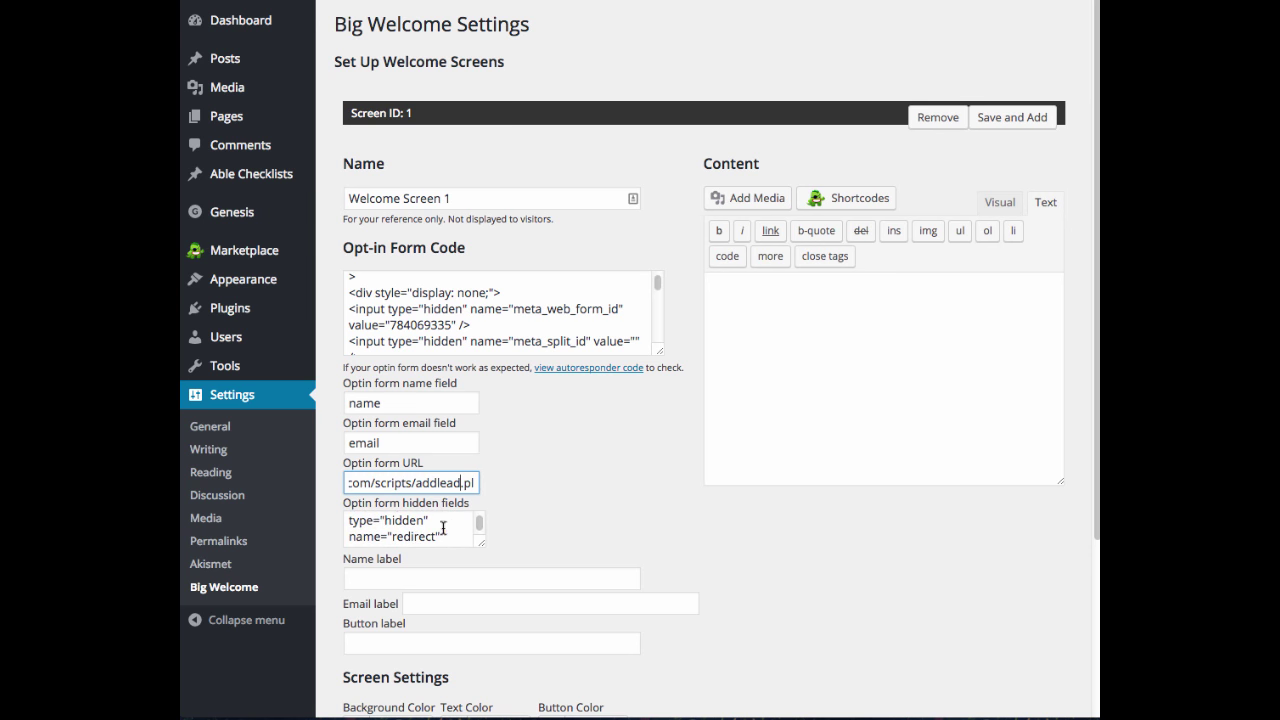
{"action": "scroll", "coordinate": [556, 468], "scroll_direction": "down", "scroll_amount": 2}
{"action": "left_click", "coordinate": [481, 245]}
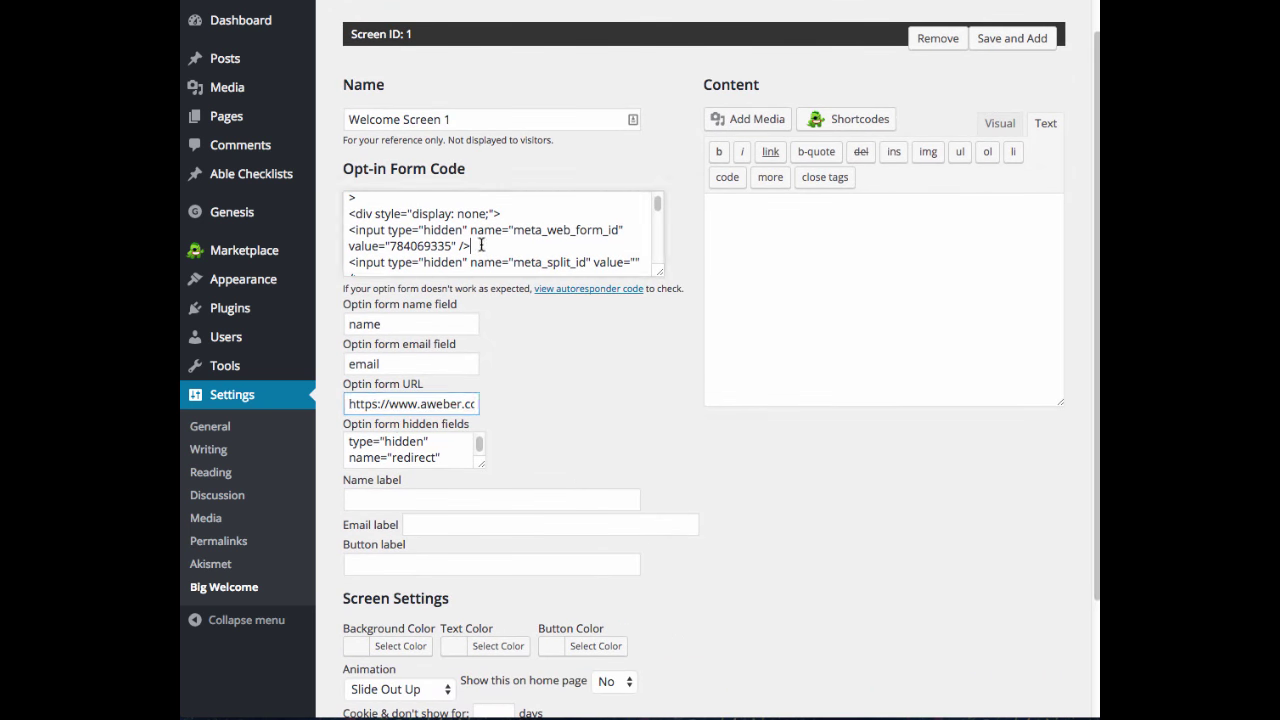
- Set the opt-in form's name label to "First name", email label to "Email" and button label to "Sign Up!"
{"action": "scroll", "coordinate": [549, 331], "scroll_direction": "down", "scroll_amount": 2}
{"action": "left_click", "coordinate": [420, 400]}
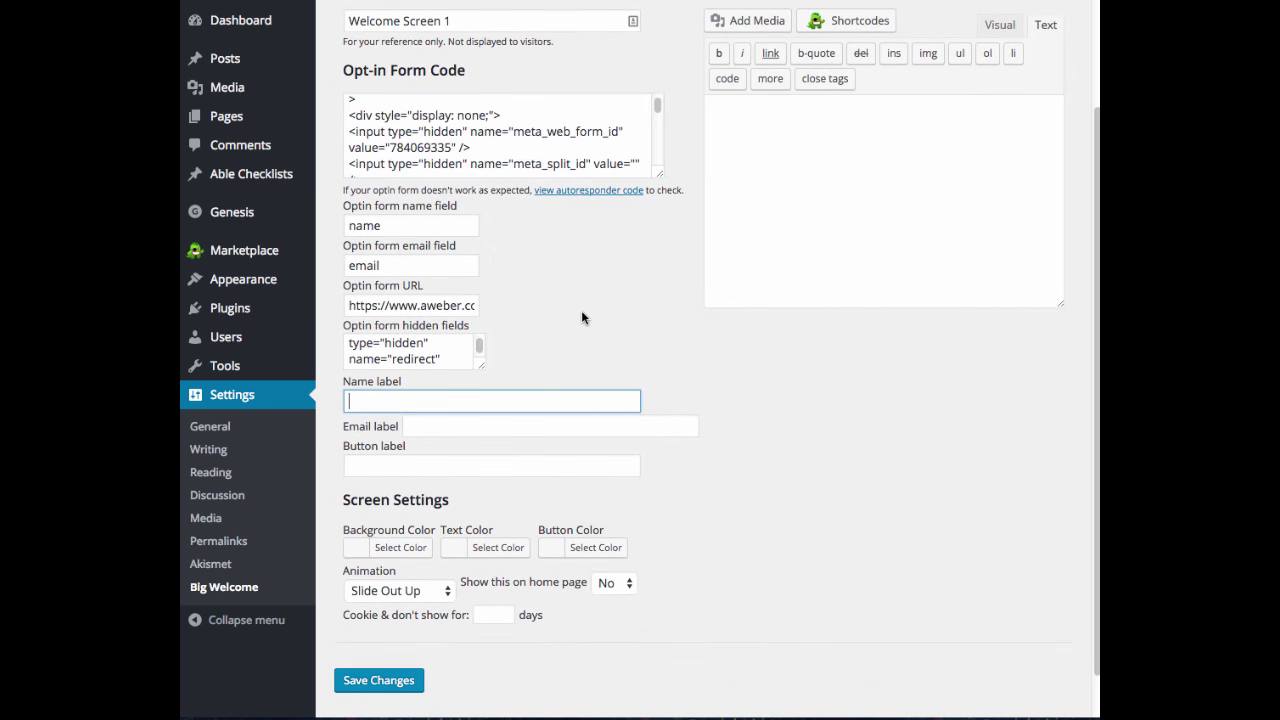
{"action": "scroll", "coordinate": [581, 312], "scroll_direction": "down", "scroll_amount": 1}
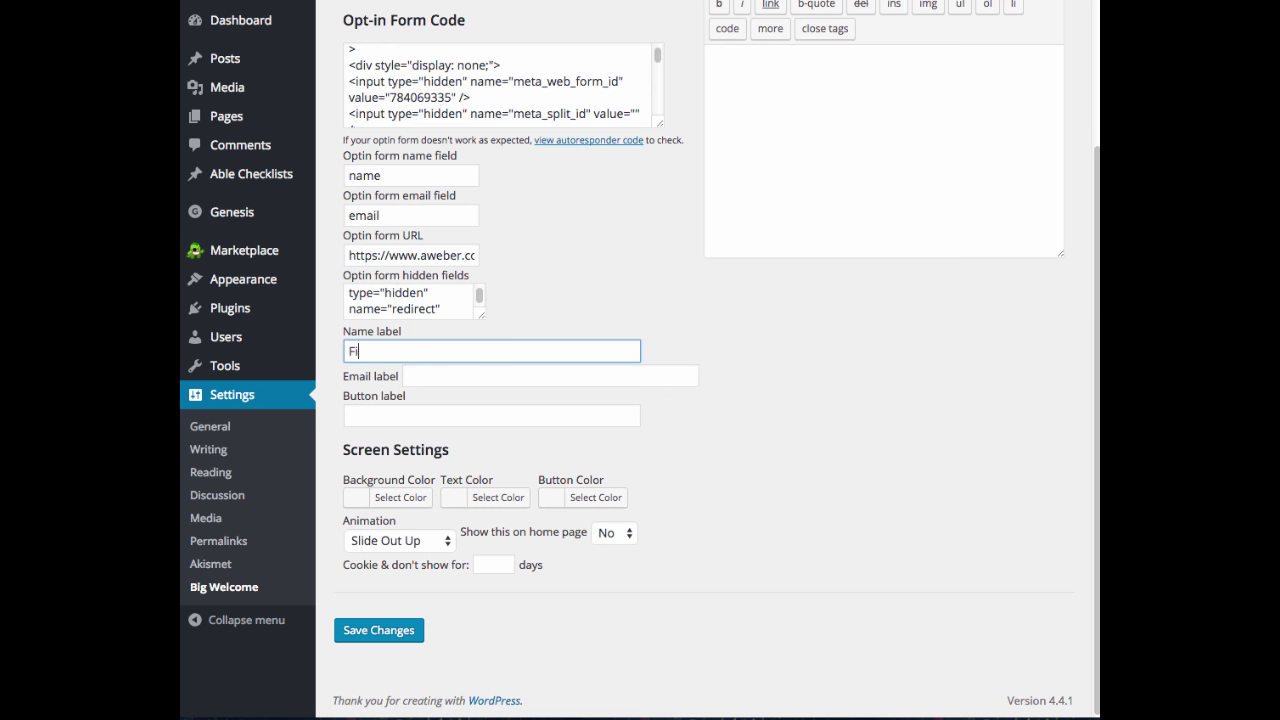
{"action": "type", "text": "First name"}
{"action": "left_click", "coordinate": [500, 374]}
{"action": "type", "text": "Email"}
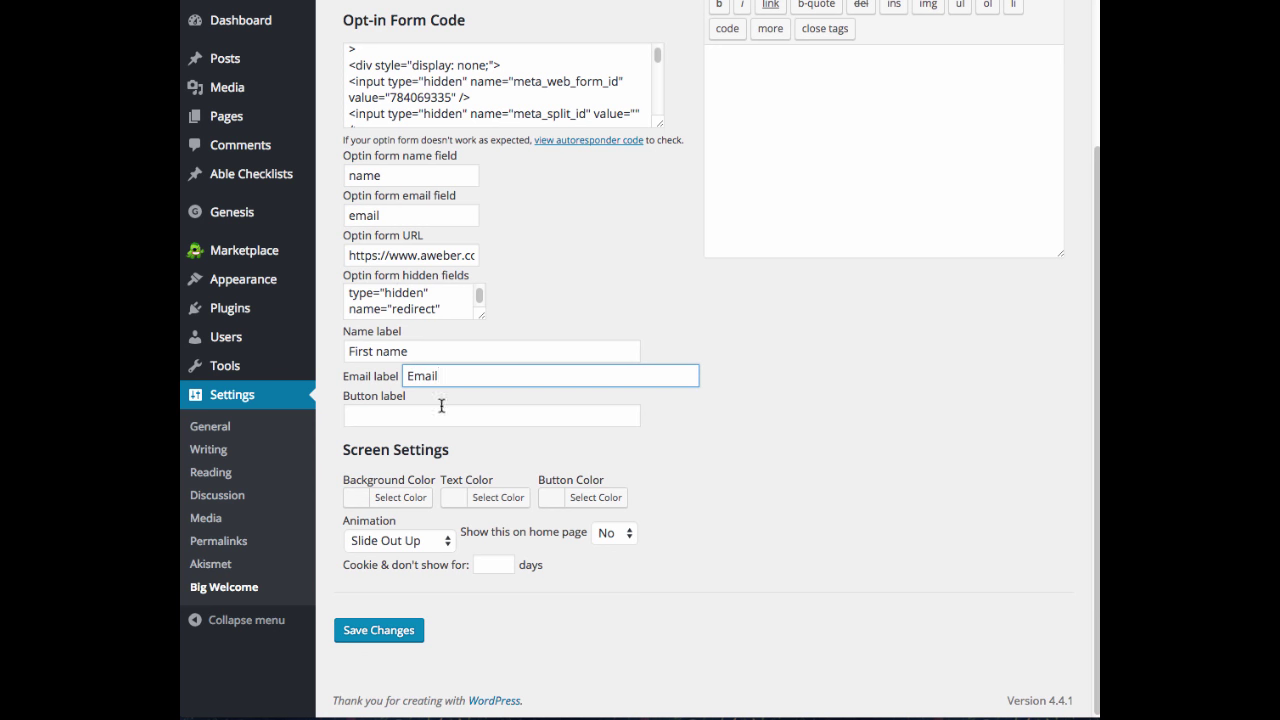
{"action": "left_click", "coordinate": [429, 413]}
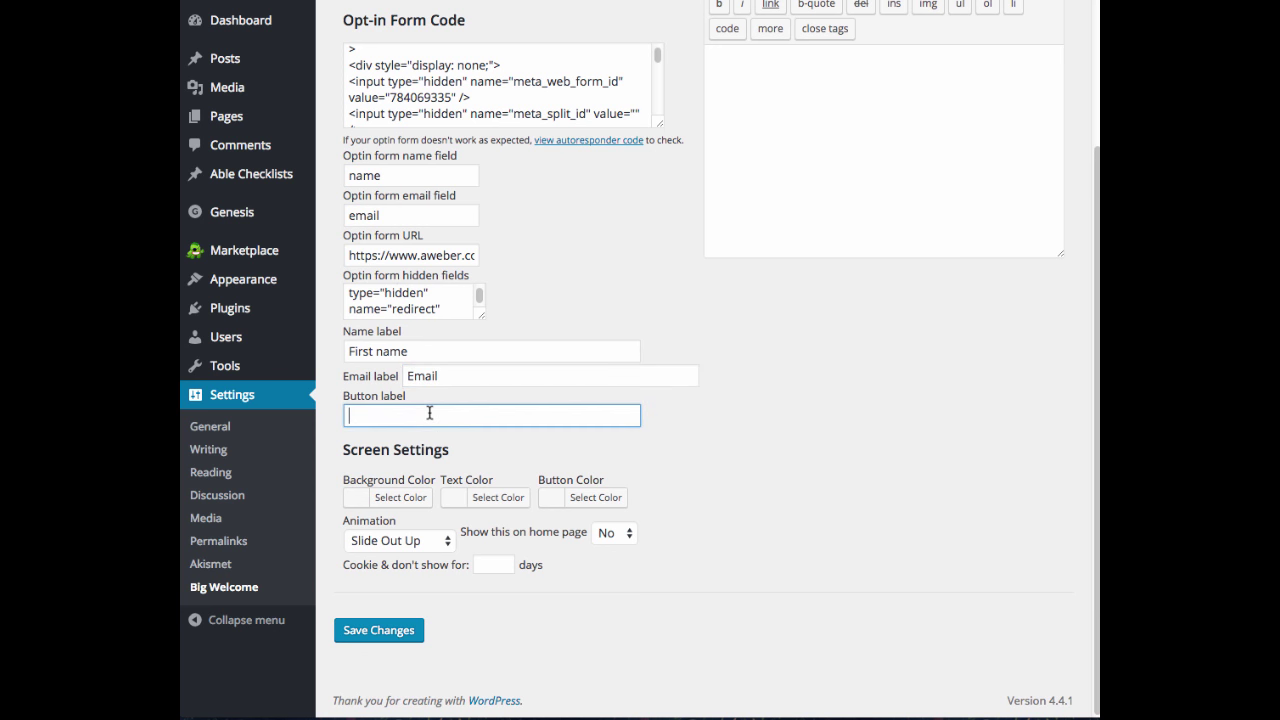
{"action": "type", "text": "Sign Up!"}
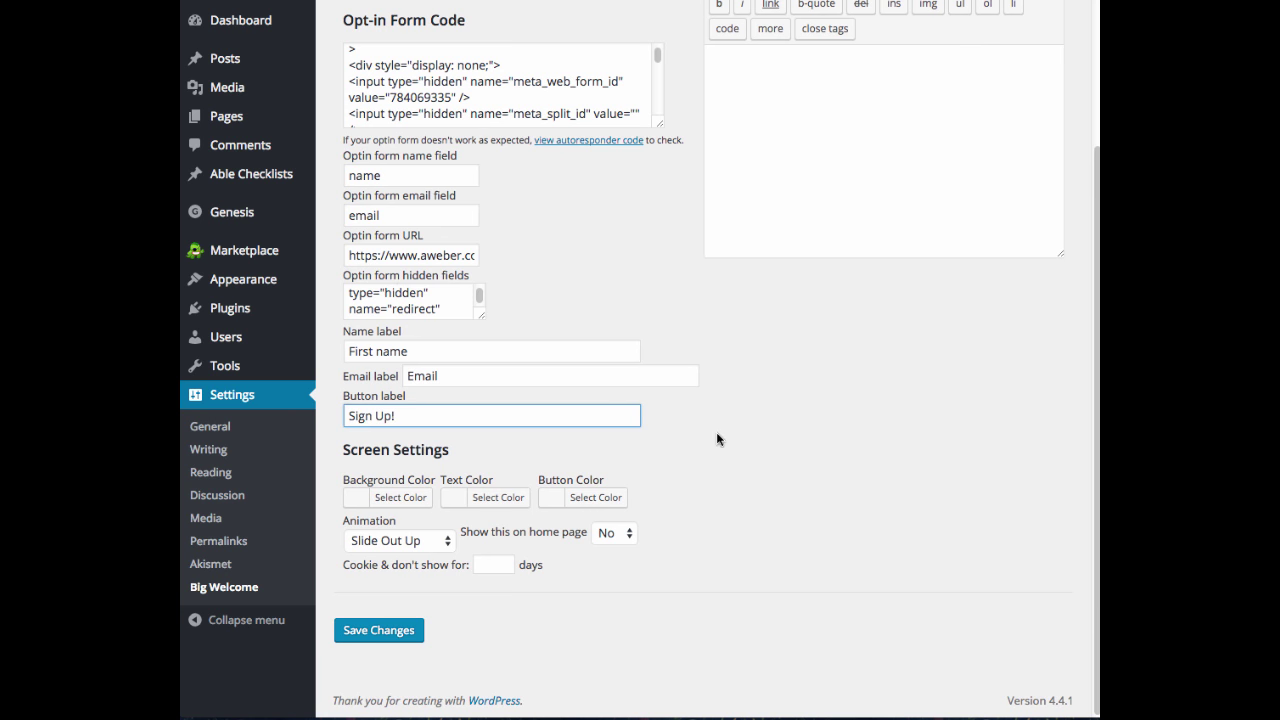
- Set the welcome screen's background color to a muted blue, #7a9dbf, starting from the blue preset
{"action": "left_click", "coordinate": [393, 500]}
{"action": "scroll", "coordinate": [450, 640], "scroll_direction": "down", "scroll_amount": 1}
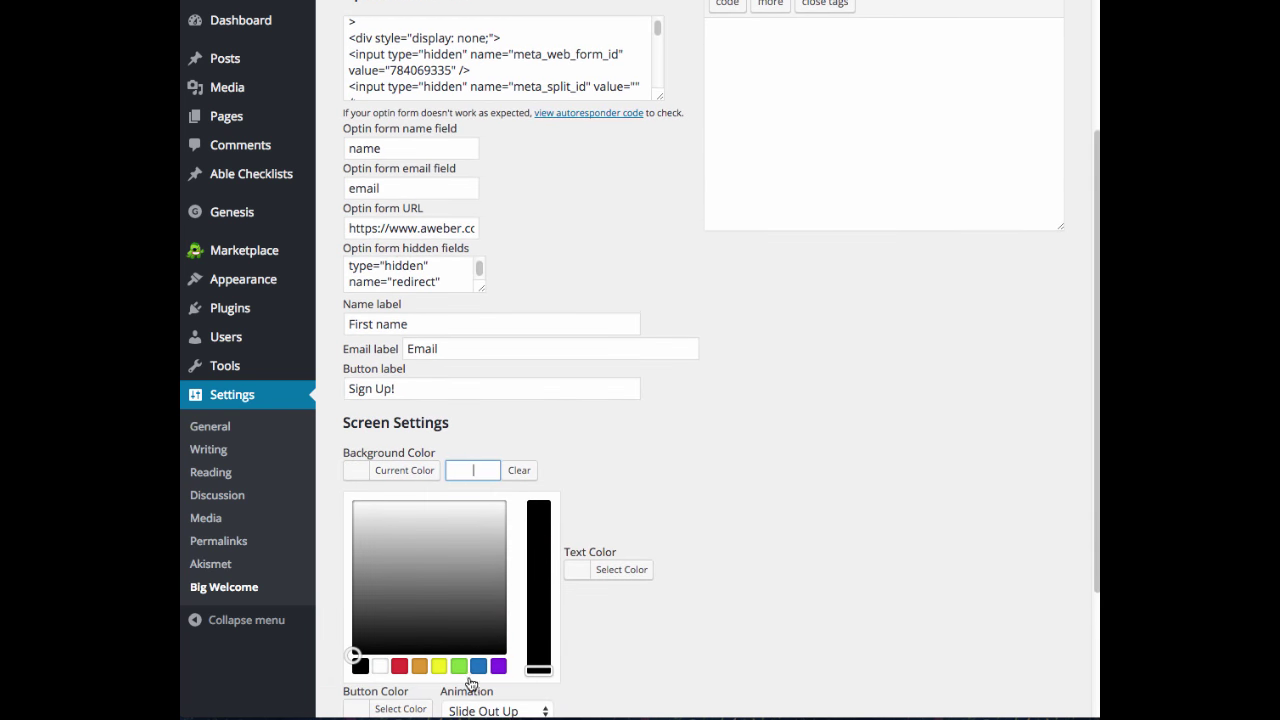
{"action": "left_click", "coordinate": [478, 666]}
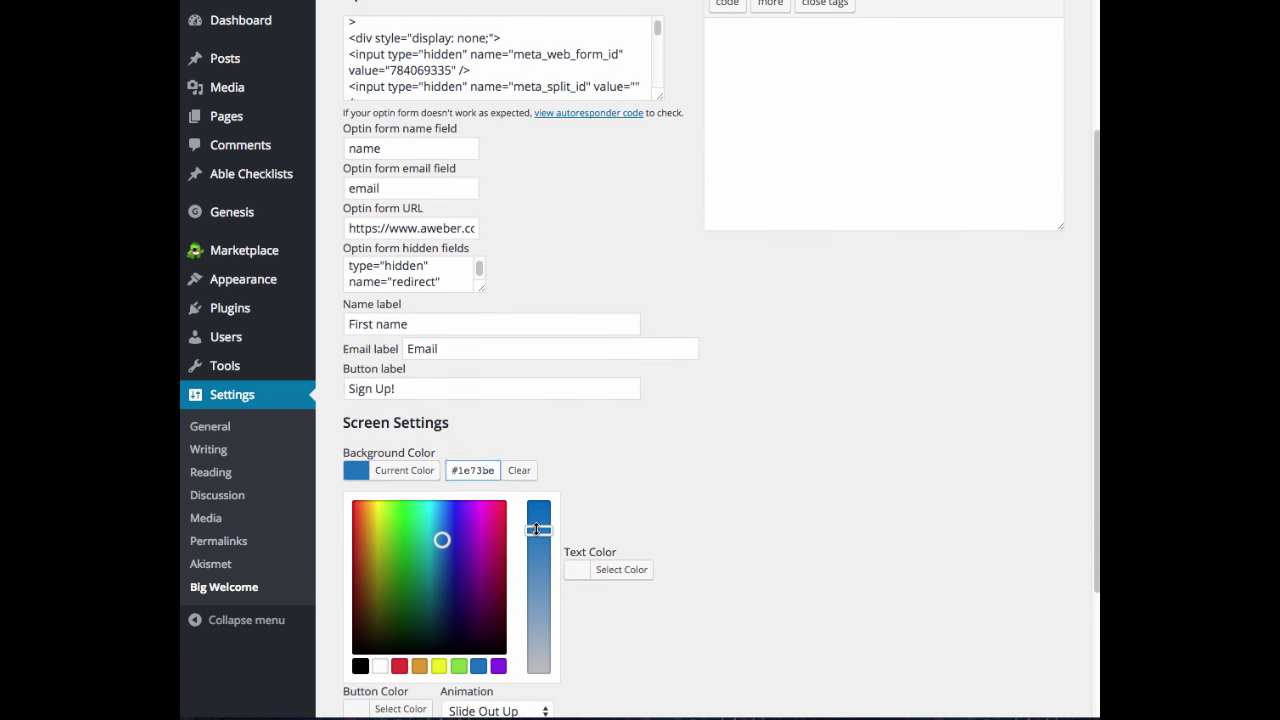
{"action": "left_click_drag", "start_coordinate": [537, 529], "coordinate": [537, 610]}
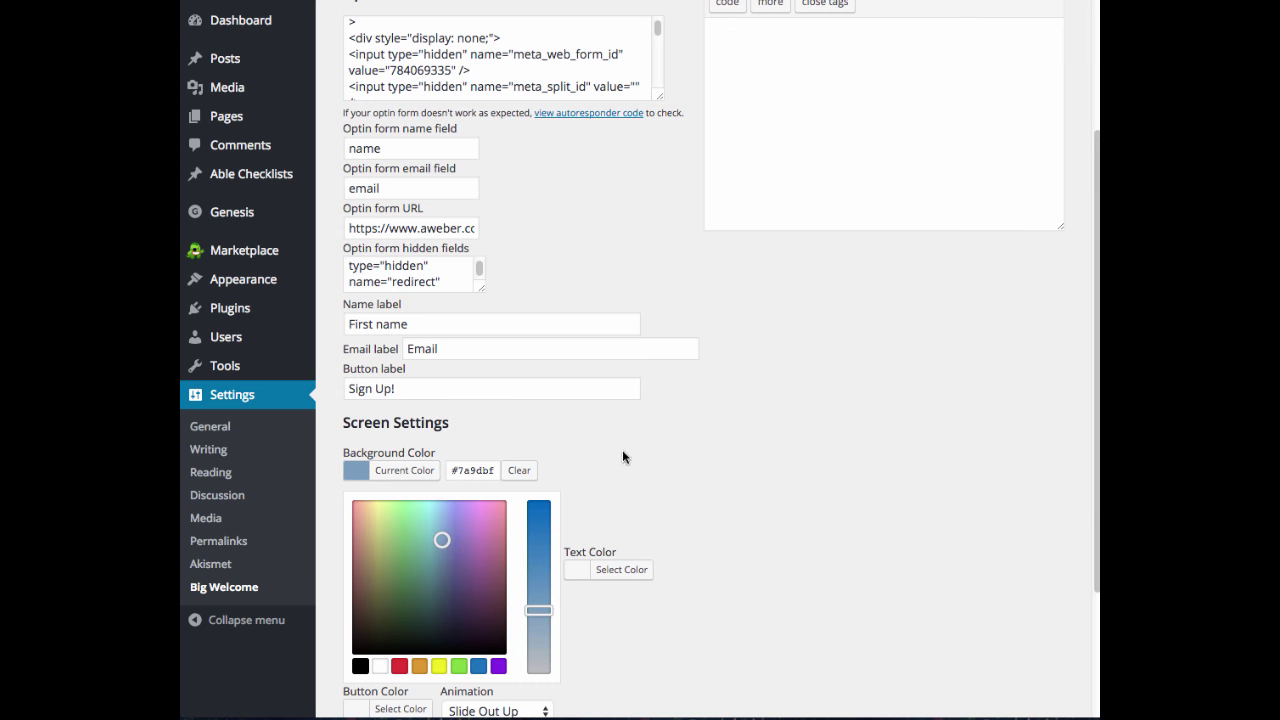
{"action": "left_click", "coordinate": [638, 473]}
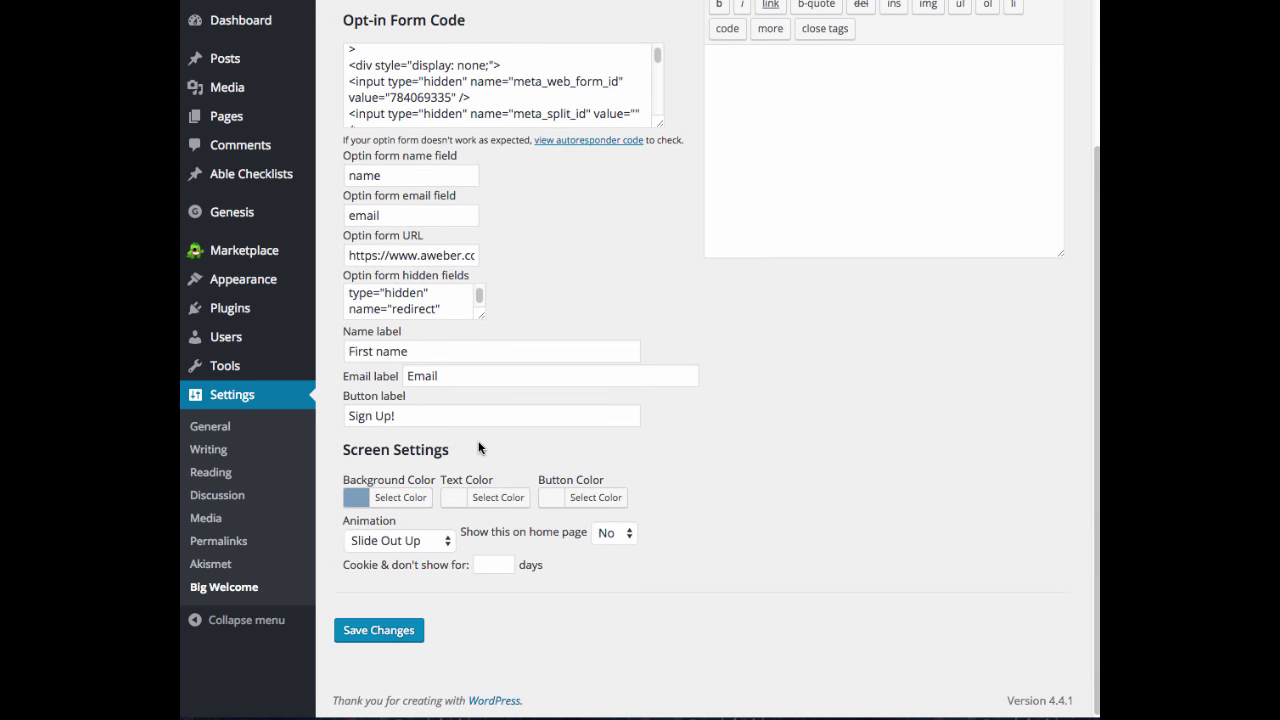
- Set the welcome screen's text color to the black preset
{"action": "left_click", "coordinate": [490, 497]}
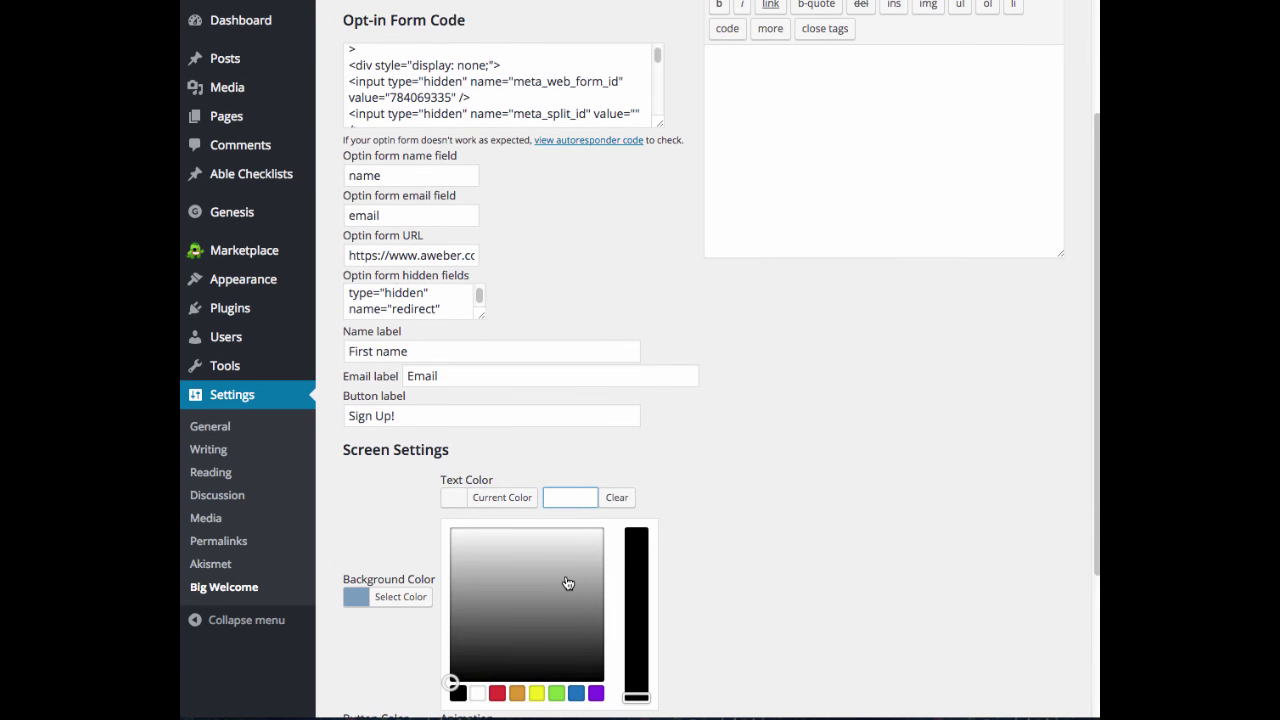
{"action": "scroll", "coordinate": [560, 600], "scroll_direction": "down", "scroll_amount": 1}
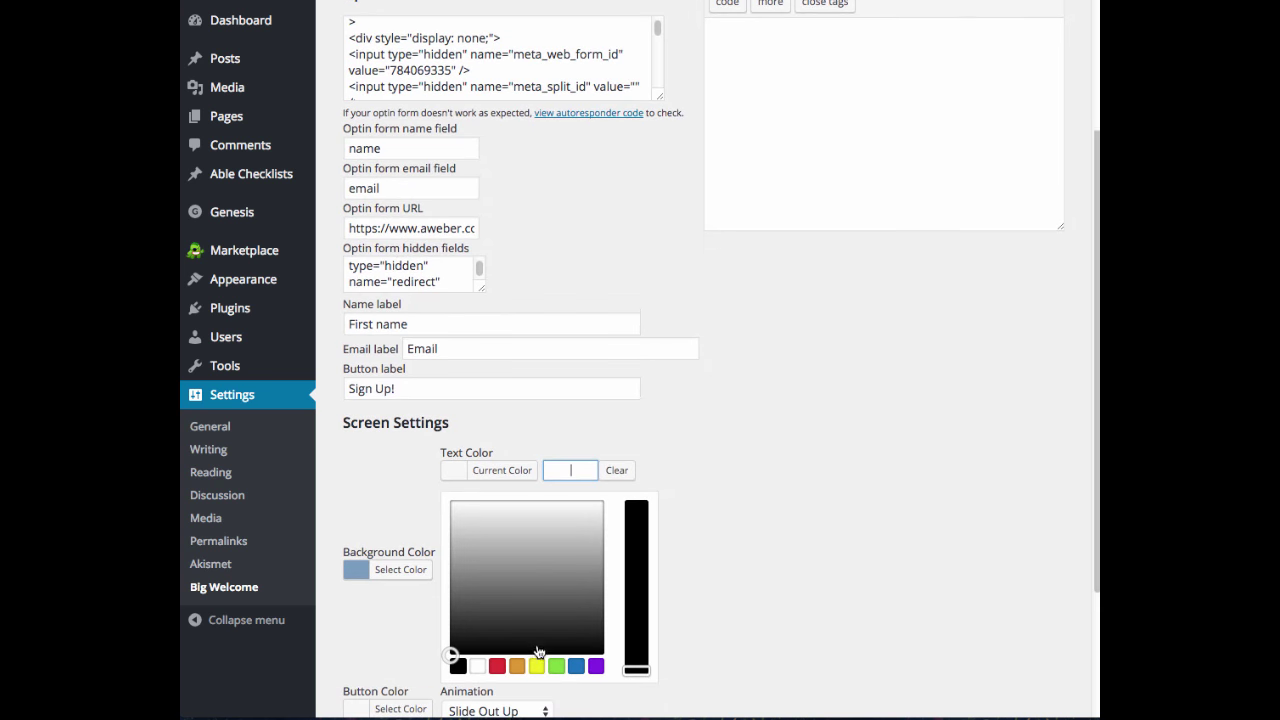
{"action": "left_click", "coordinate": [458, 666]}
{"action": "left_click", "coordinate": [651, 430]}
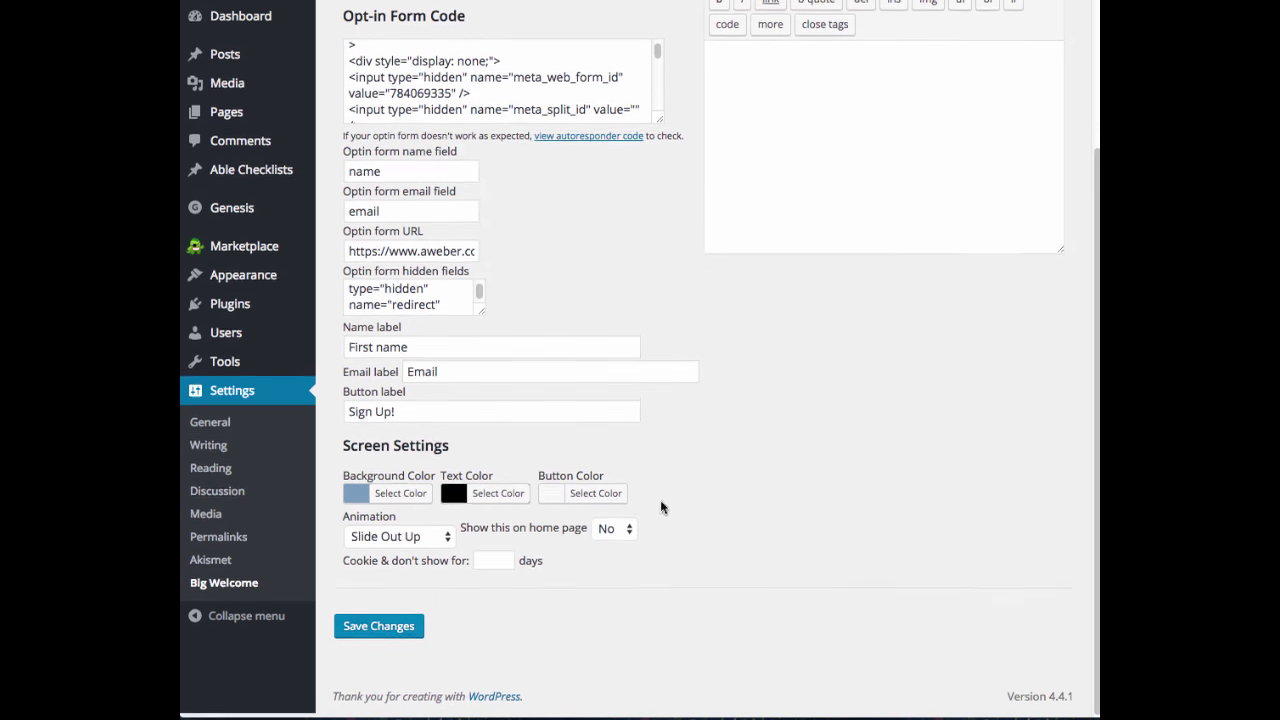
- Set the welcome screen's button color to the green preset, #81d742
{"action": "left_click", "coordinate": [593, 505]}
{"action": "scroll", "coordinate": [663, 517], "scroll_direction": "down", "scroll_amount": 2}
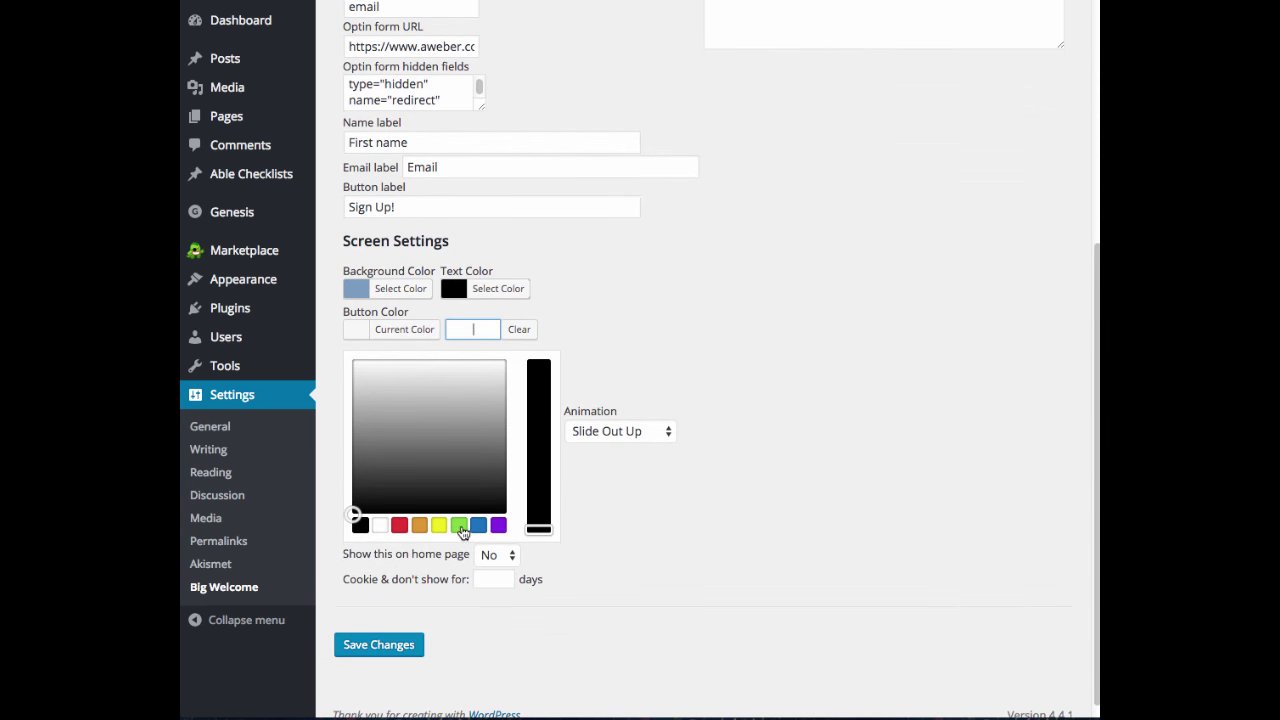
{"action": "left_click", "coordinate": [459, 528]}
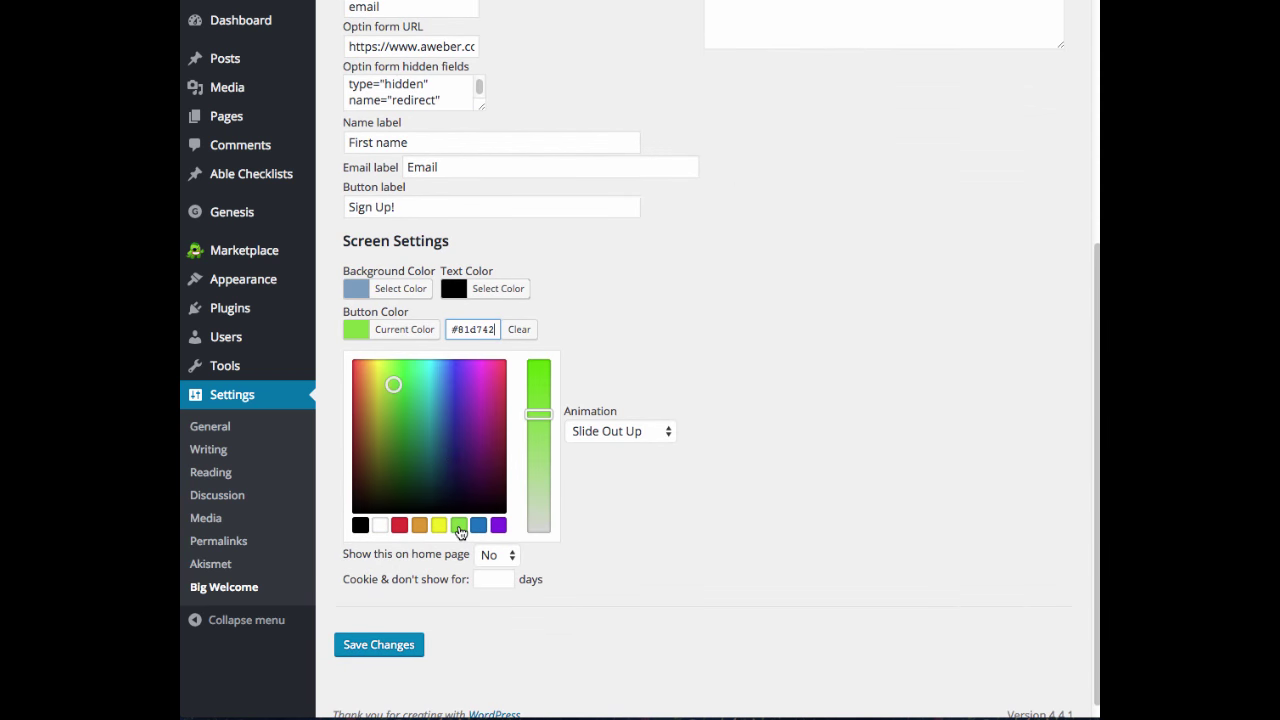
{"action": "left_click", "coordinate": [651, 324]}
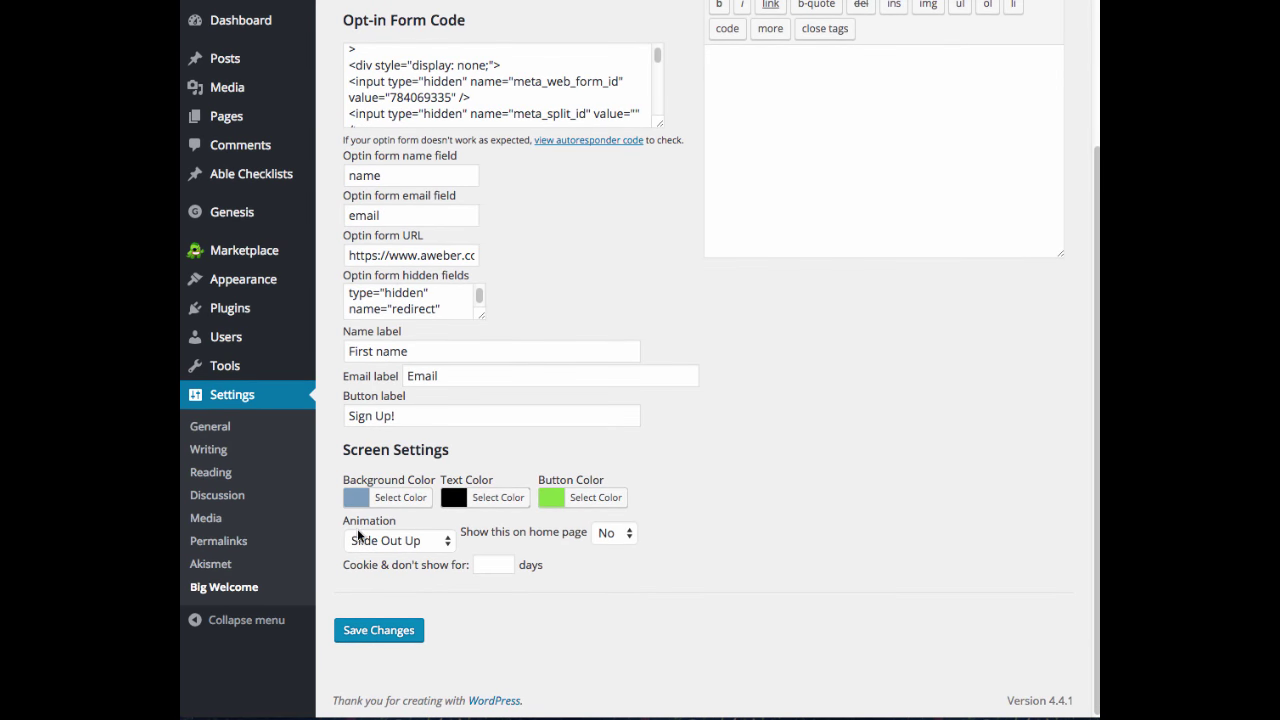
- Set the welcome screen's animation to Zoom Out
{"action": "left_click", "coordinate": [410, 541]}
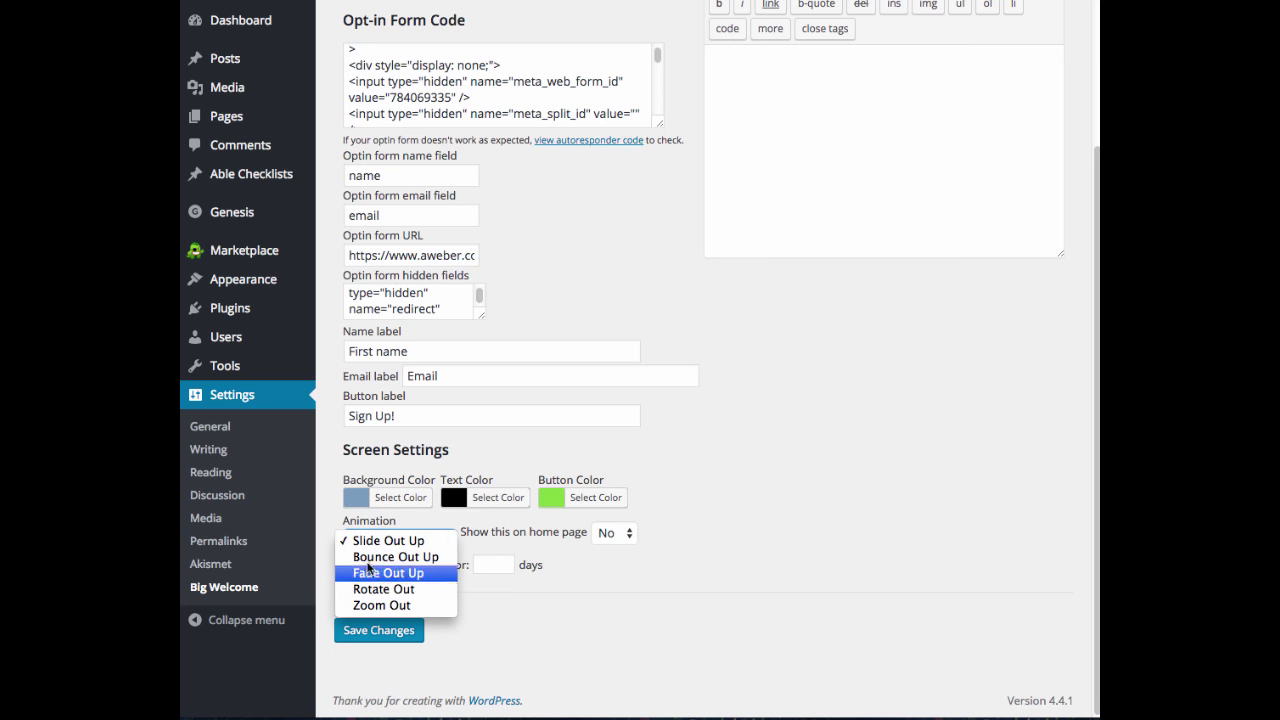
{"action": "left_click", "coordinate": [376, 606]}
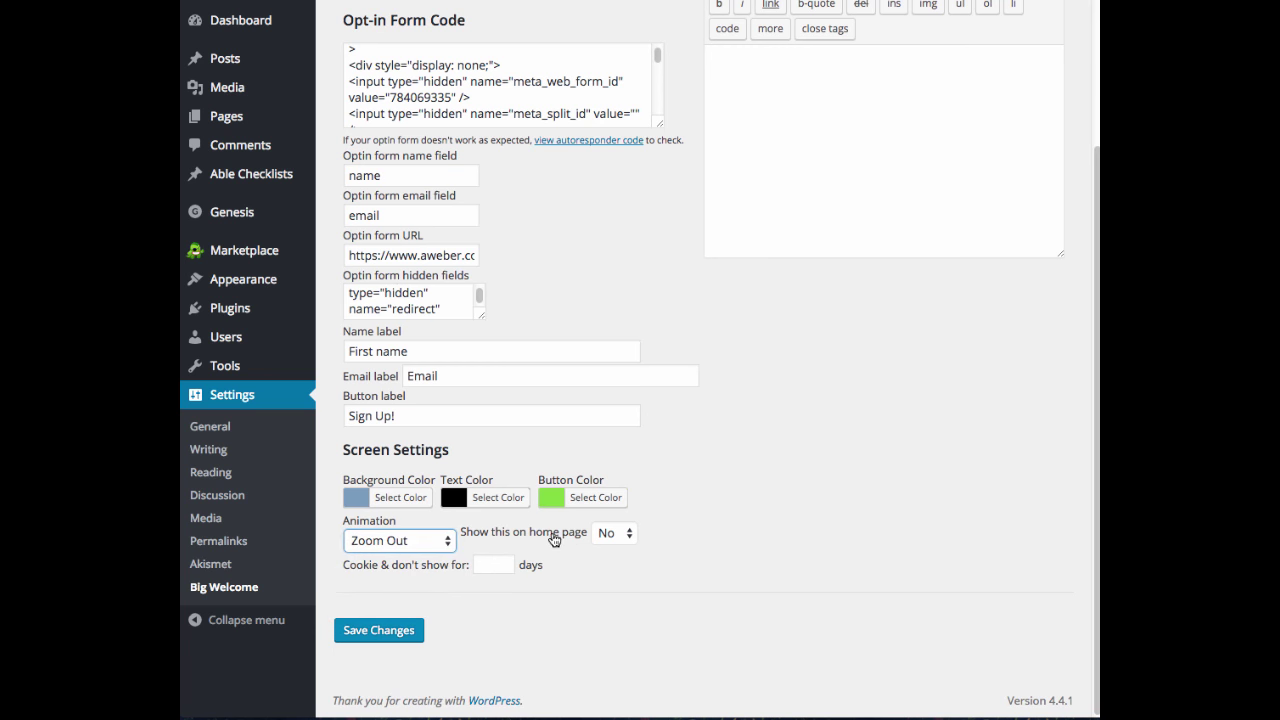
- Try turning on the welcome screen for the home page, and return that option to No
{"action": "left_click", "coordinate": [608, 535]}
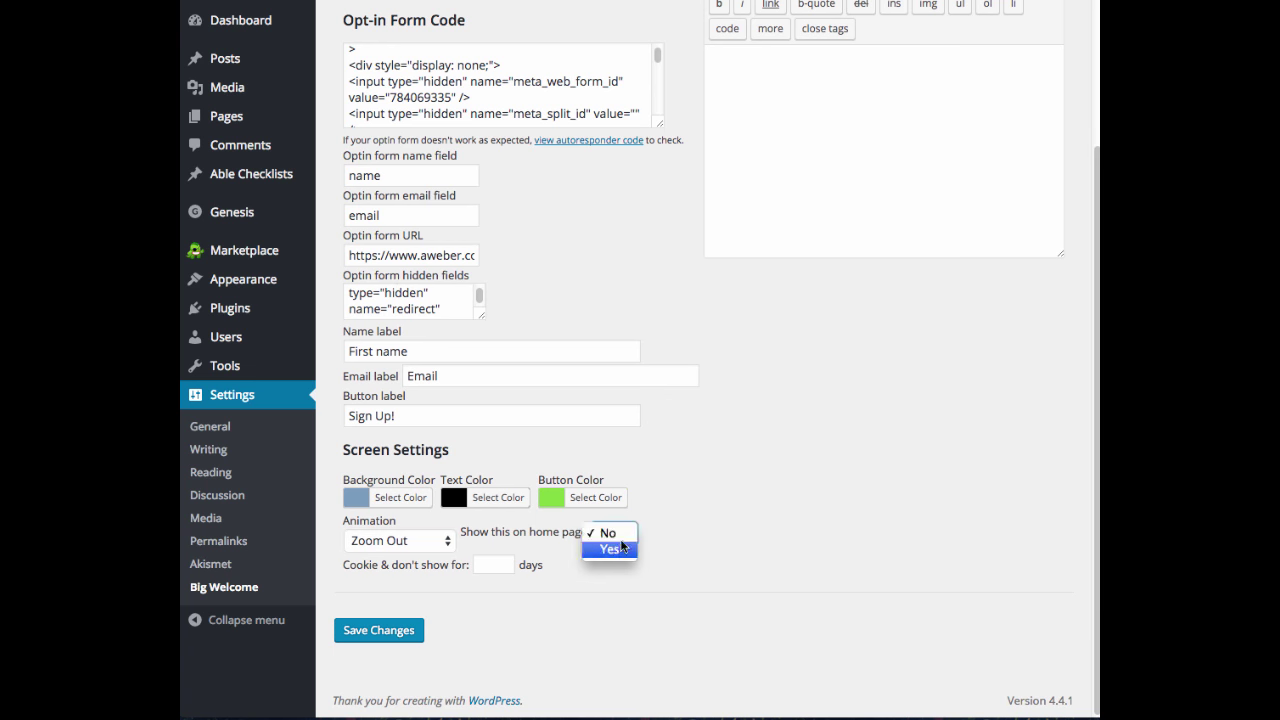
{"action": "left_click", "coordinate": [604, 551]}
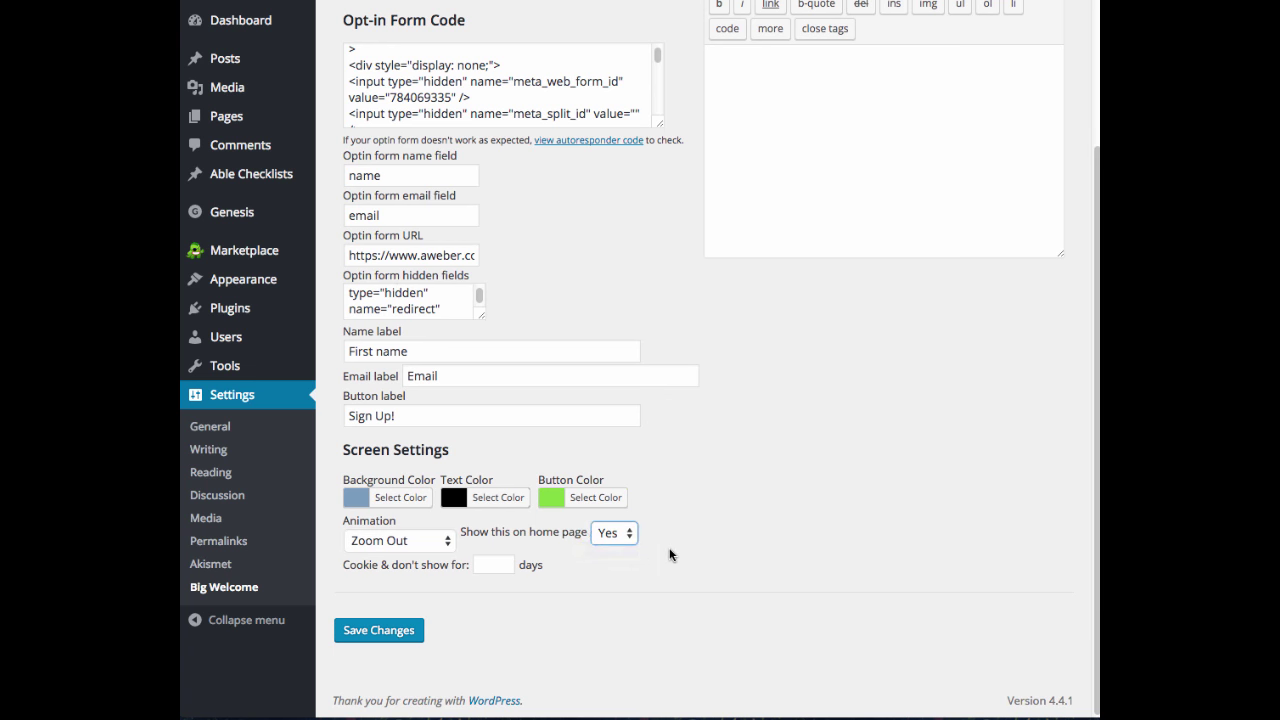
{"action": "left_click", "coordinate": [609, 532]}
{"action": "left_click", "coordinate": [613, 524]}
{"action": "left_click", "coordinate": [488, 566]}
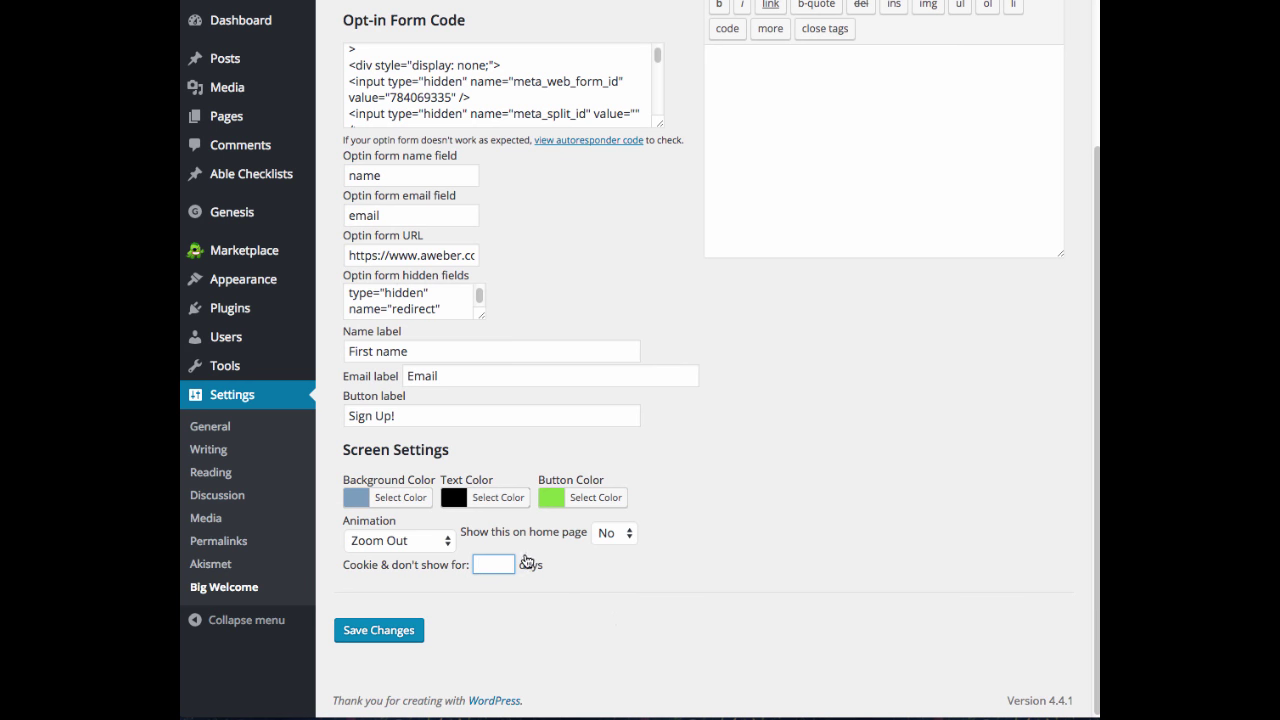
- Enter "Sign up for the latest updates!" as the welcome screen's content
{"action": "scroll", "coordinate": [522, 570], "scroll_direction": "up", "scroll_amount": 5}
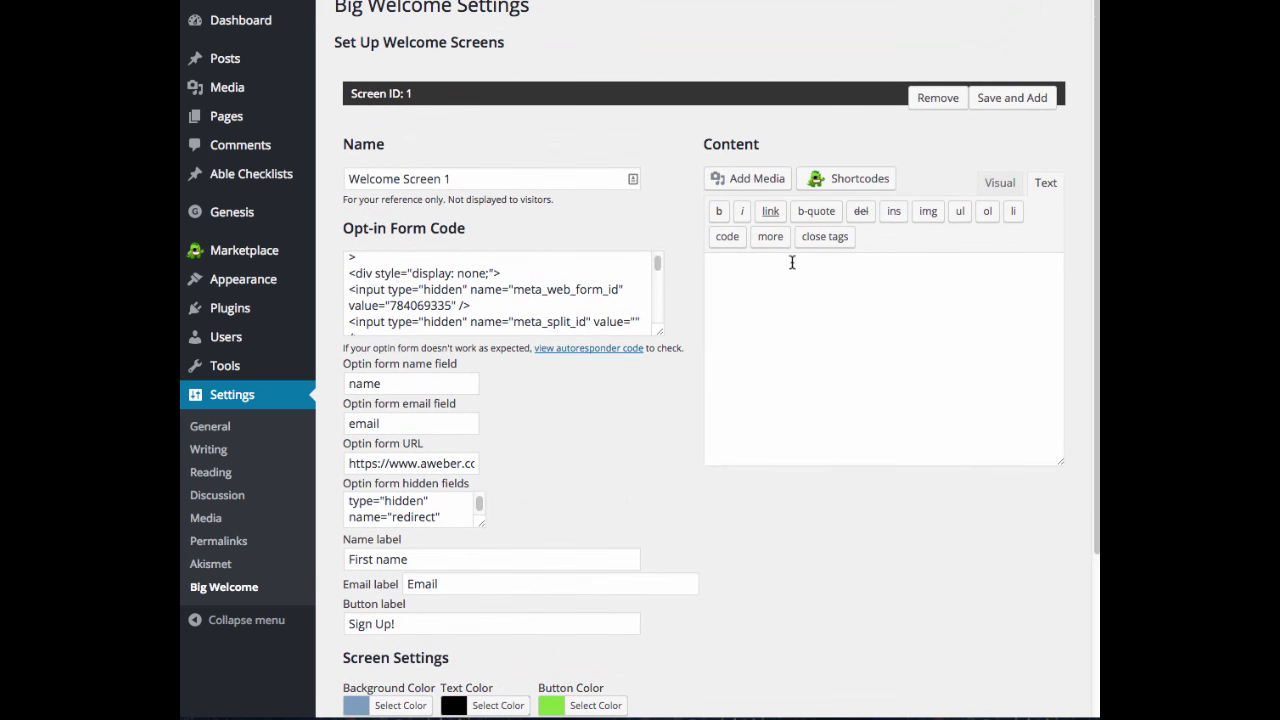
{"action": "left_click", "coordinate": [823, 284]}
{"action": "scroll", "coordinate": [860, 316], "scroll_direction": "up", "scroll_amount": 1}
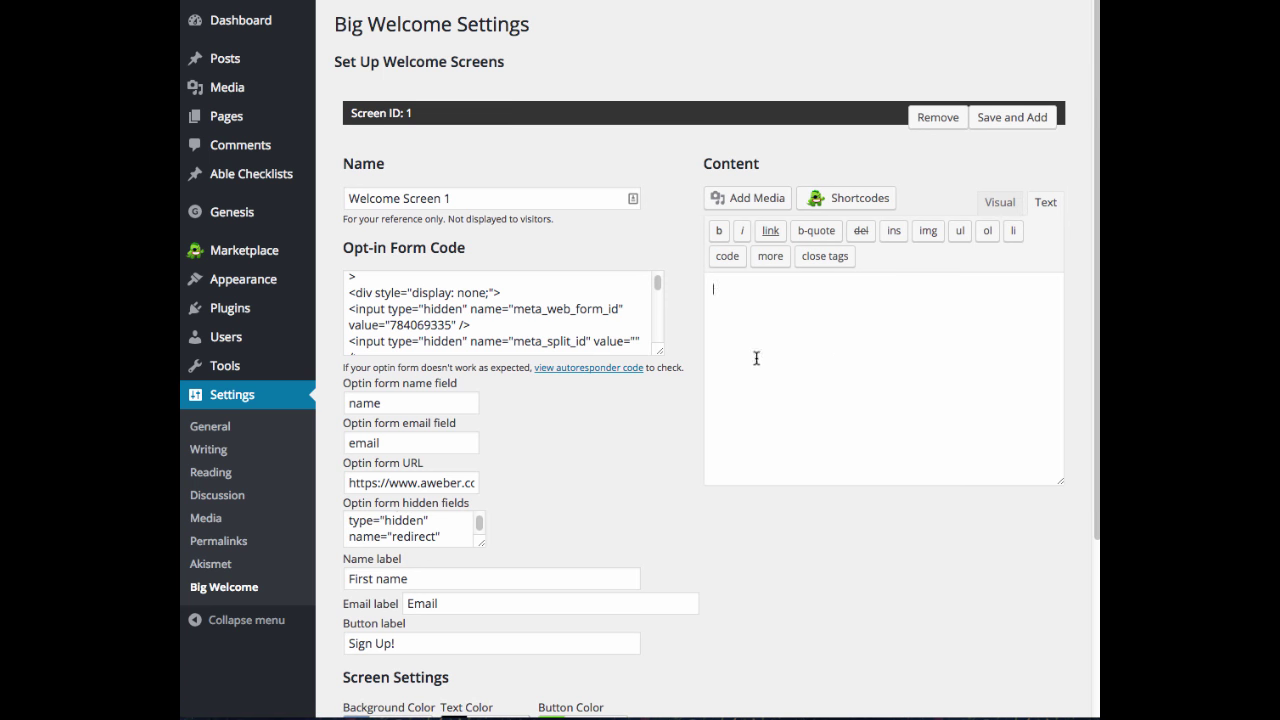
{"action": "scroll", "coordinate": [861, 372], "scroll_direction": "down", "scroll_amount": 3}
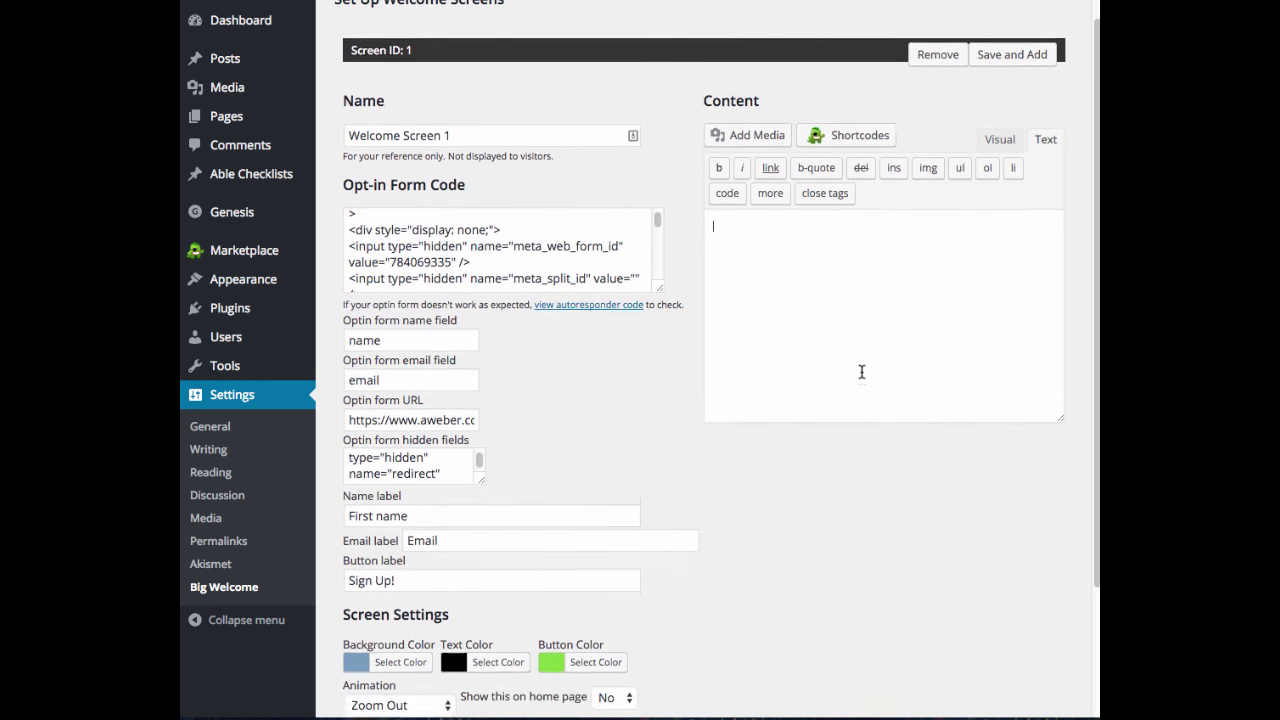
{"action": "type", "text": "Sig"}
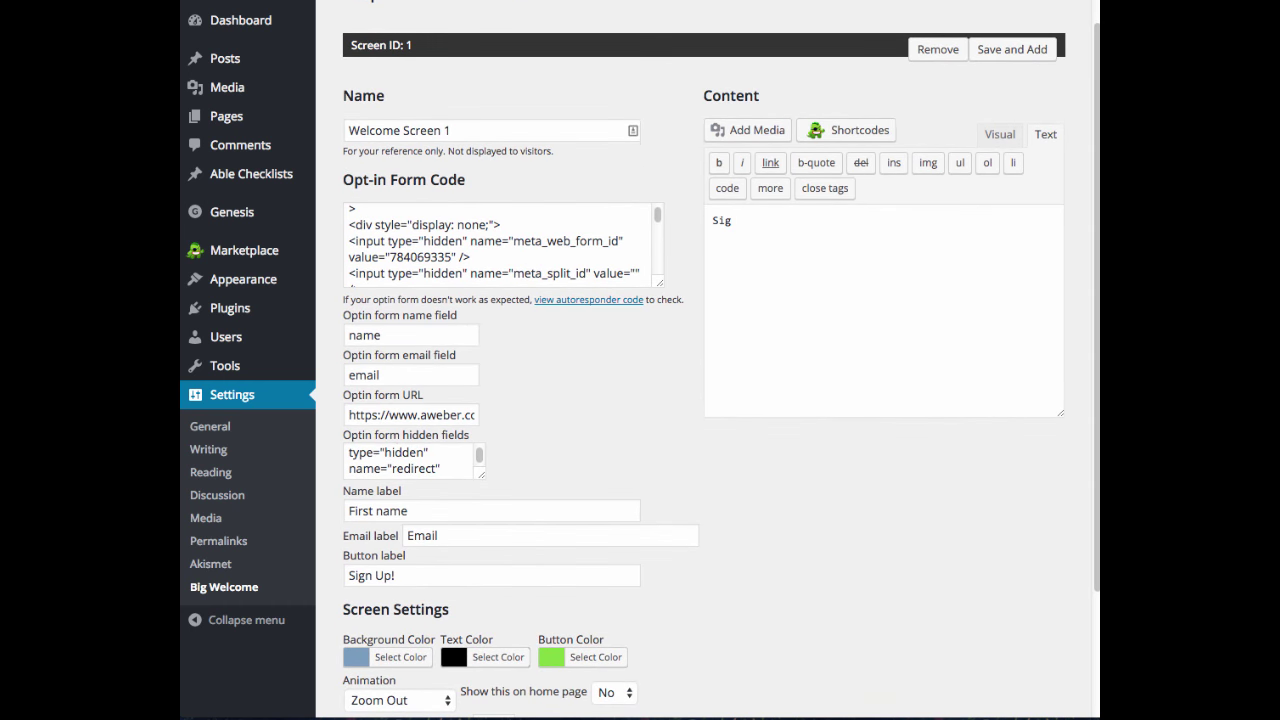
{"action": "type", "text": "n up for the latest updates!"}
{"action": "scroll", "coordinate": [877, 343], "scroll_direction": "down", "scroll_amount": 1}
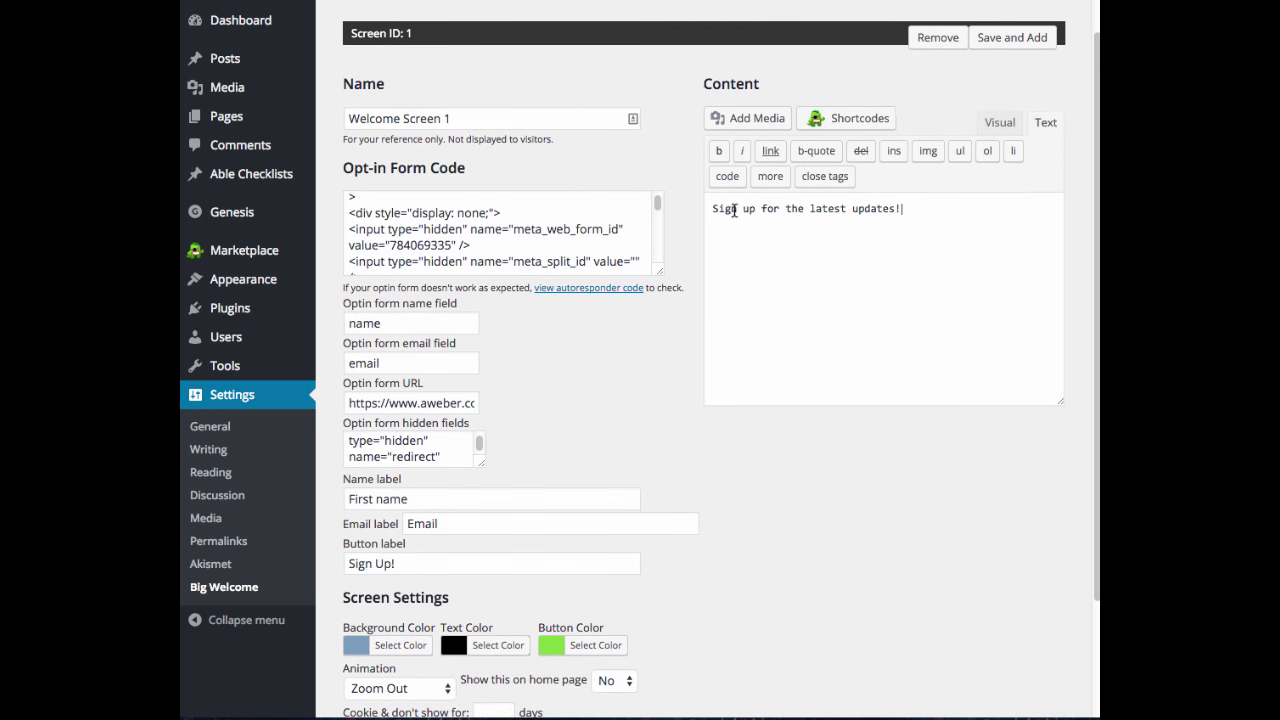
- Insert two HTML line breaks, <br><br>, on a new line above the sign-up text
{"action": "left_click", "coordinate": [713, 208]}
{"action": "key", "text": "Return"}
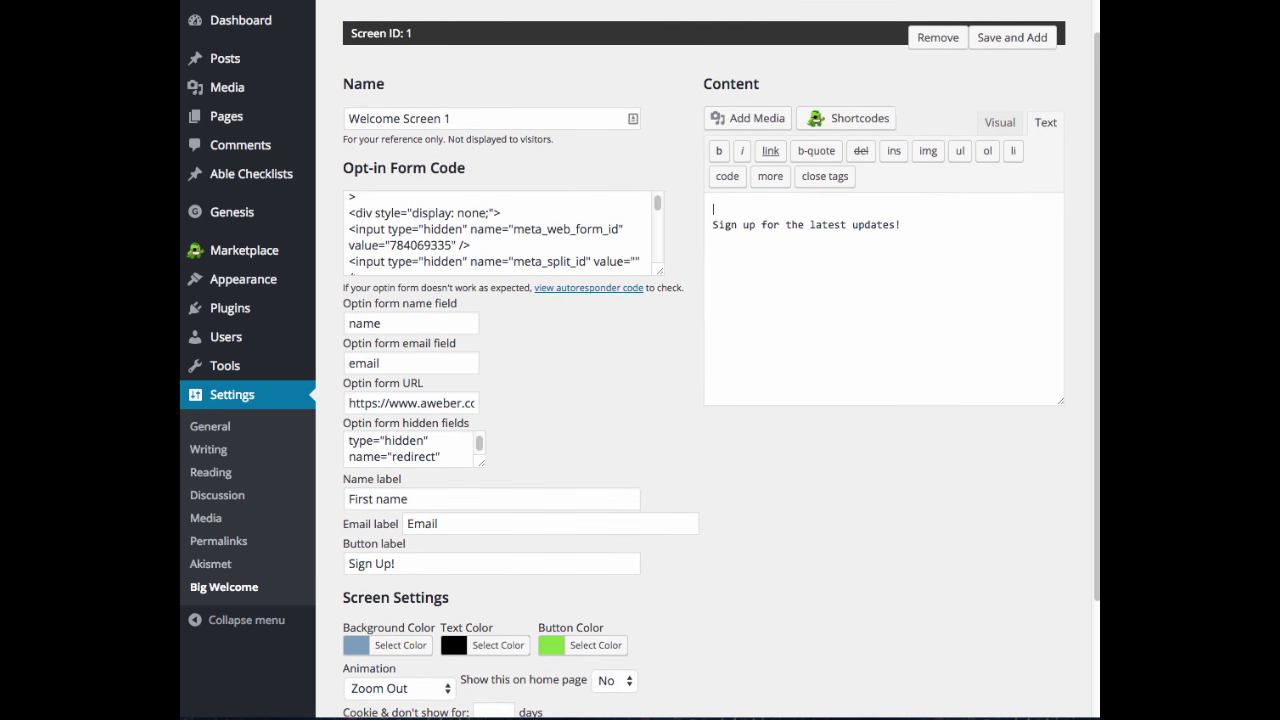
{"action": "type", "text": "<br><br>"}
- Format the line "Sign up for the latest updates!" as Heading 2 in the visual editor
{"action": "scroll", "coordinate": [451, 619], "scroll_direction": "down", "scroll_amount": 2}
{"action": "left_click", "coordinate": [992, 52]}
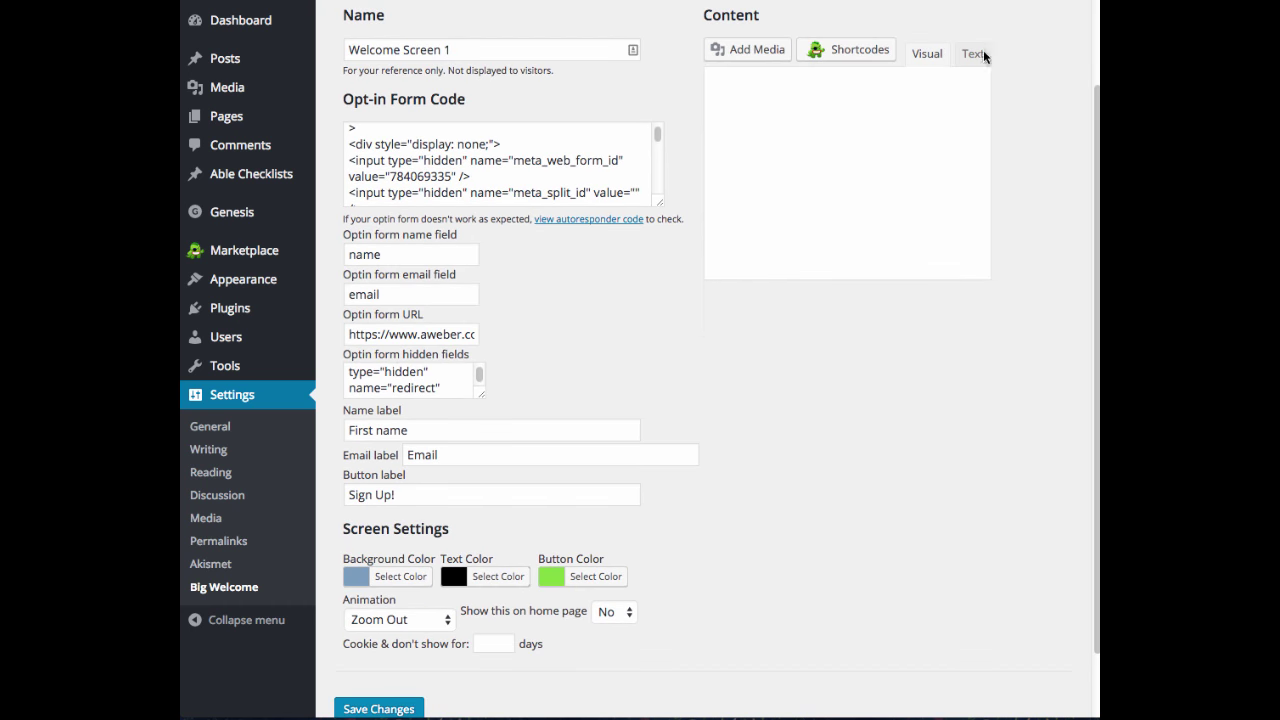
{"action": "scroll", "coordinate": [849, 155], "scroll_direction": "up", "scroll_amount": 3}
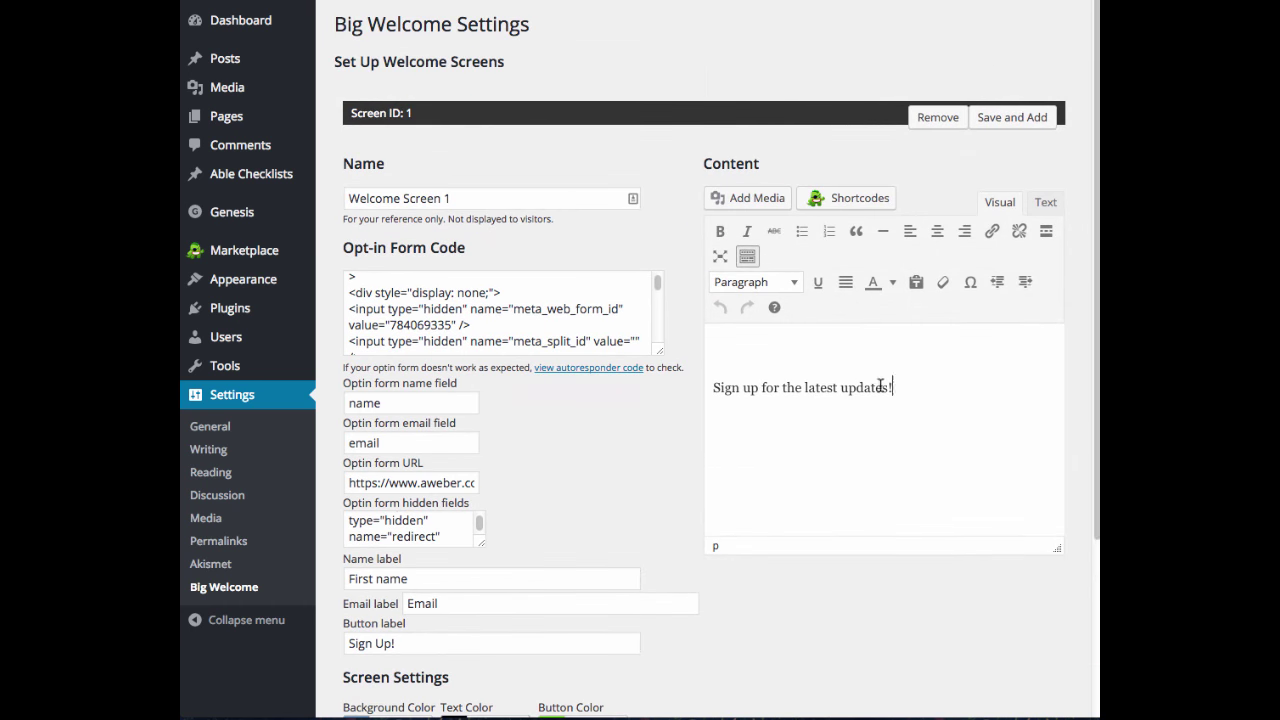
{"action": "left_click_drag", "start_coordinate": [893, 387], "coordinate": [692, 386]}
{"action": "left_click", "coordinate": [737, 282]}
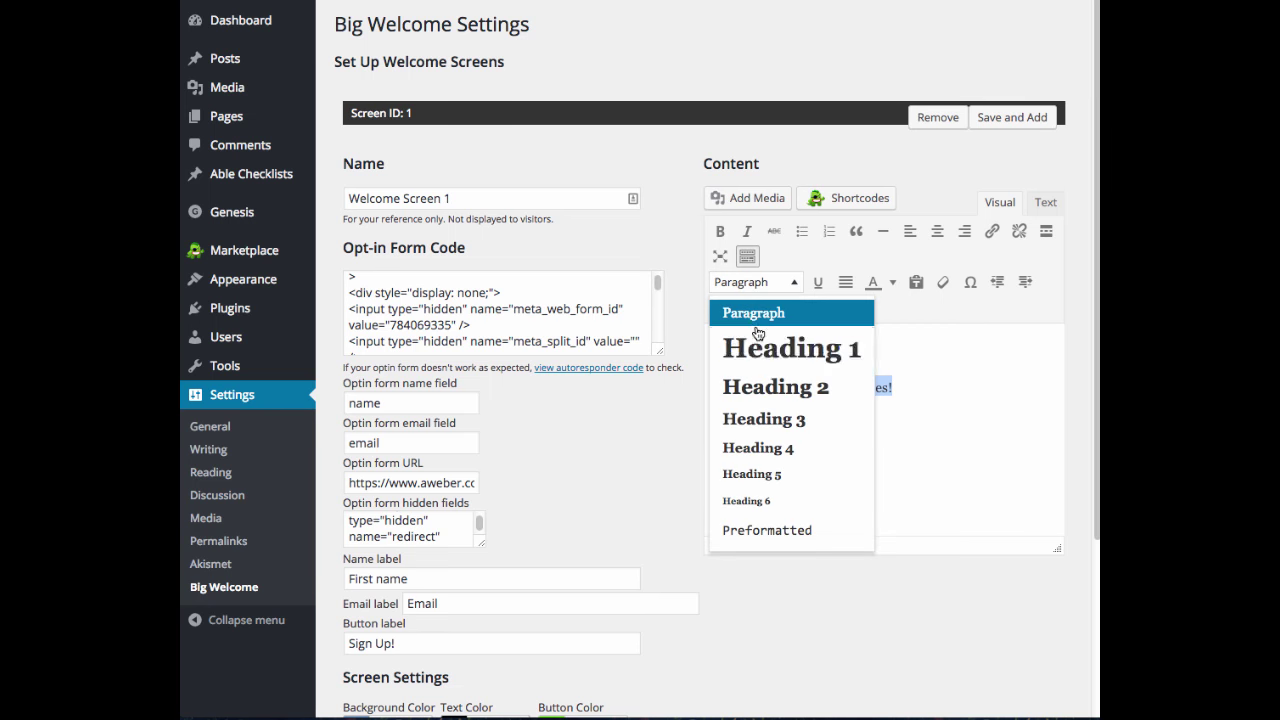
{"action": "left_click", "coordinate": [777, 399]}
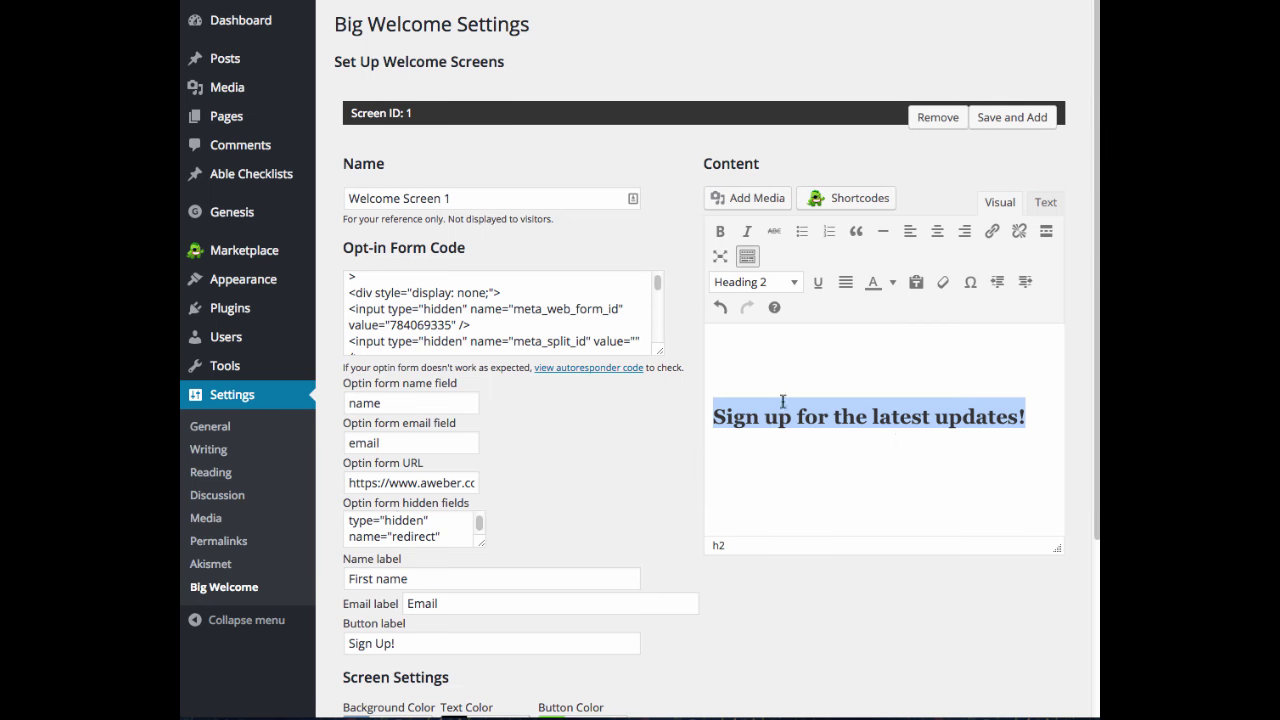
{"action": "left_click", "coordinate": [900, 416]}
- Save the changes to Welcome Screen 1
{"action": "scroll", "coordinate": [806, 423], "scroll_direction": "down", "scroll_amount": 1}
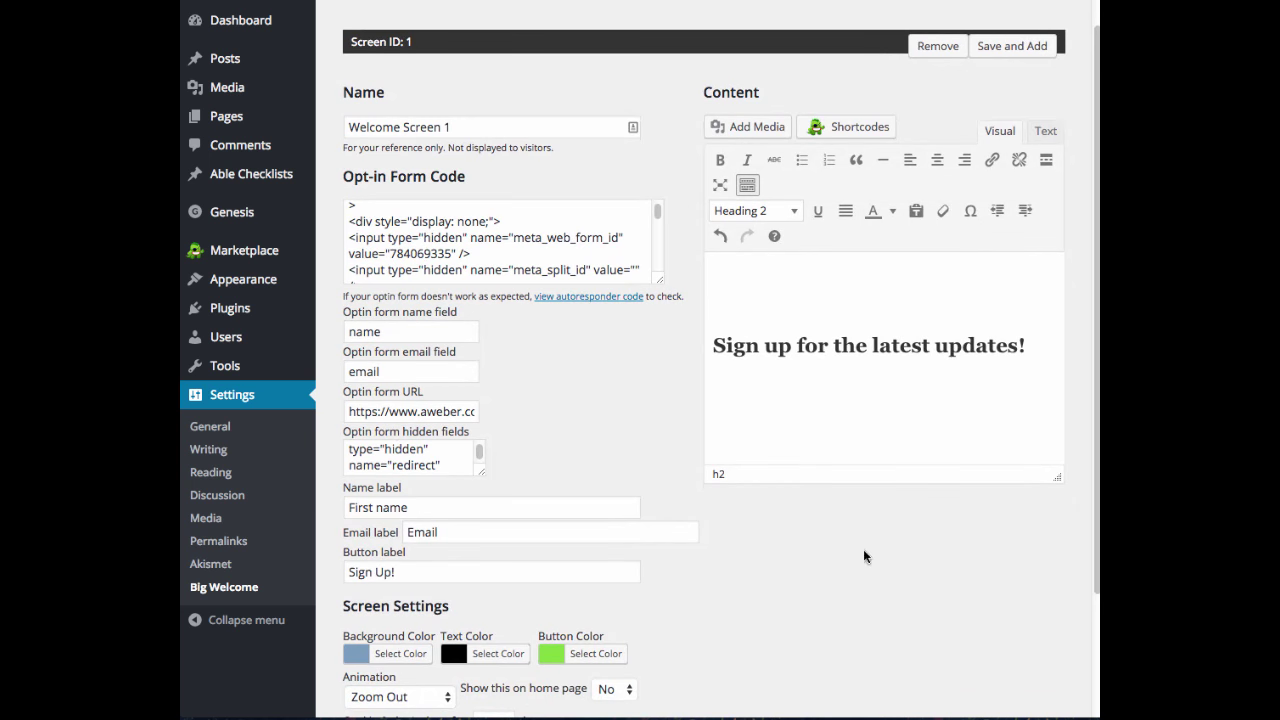
{"action": "scroll", "coordinate": [873, 572], "scroll_direction": "down", "scroll_amount": 2}
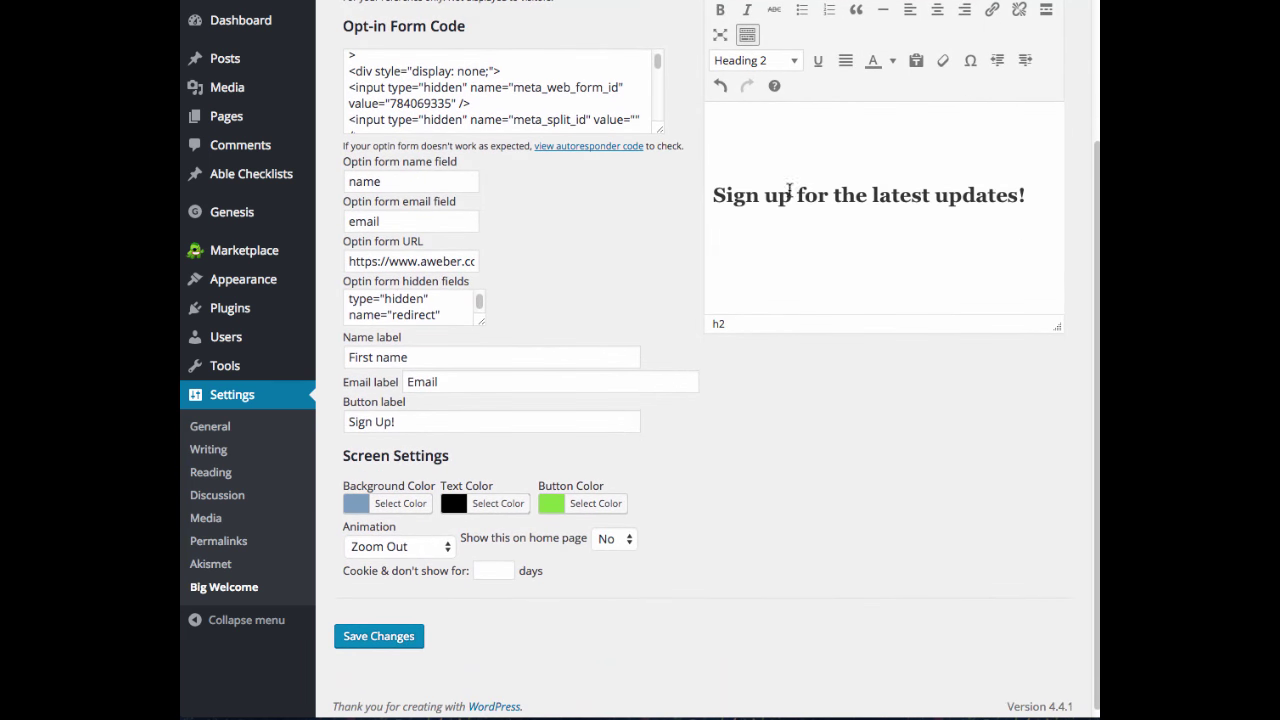
{"action": "scroll", "coordinate": [400, 500], "scroll_direction": "down", "scroll_amount": 1}
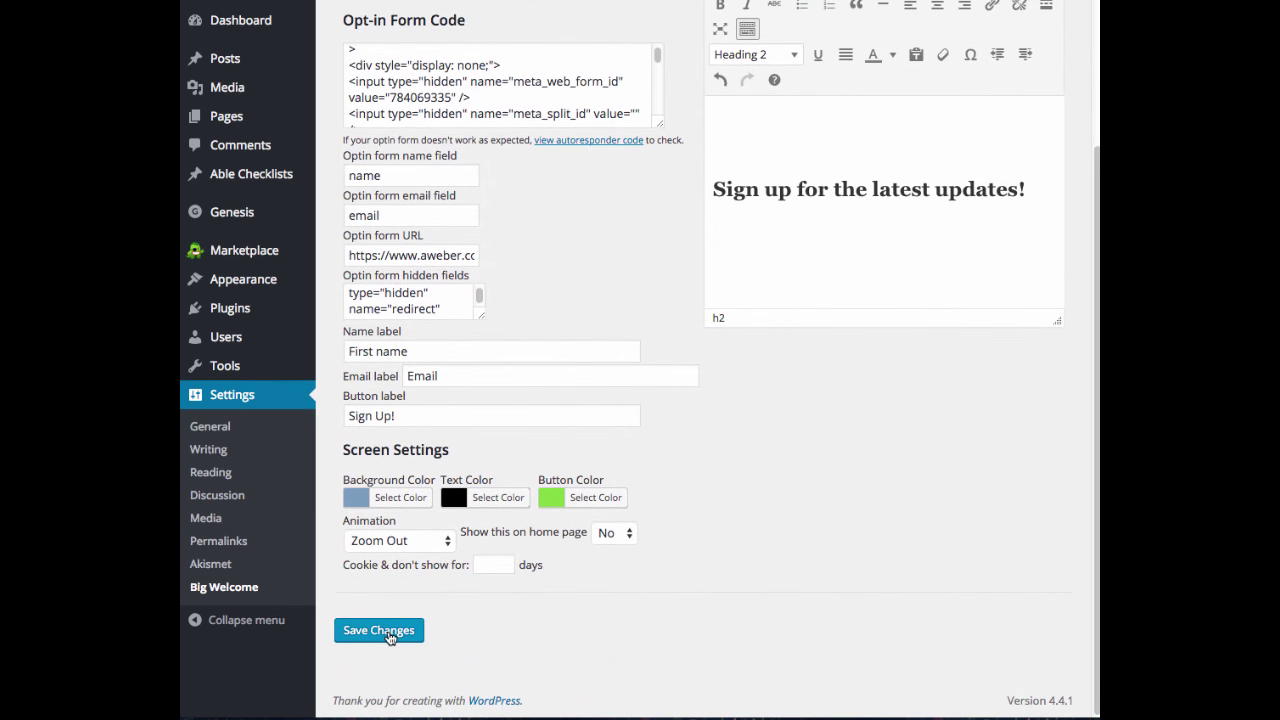
{"action": "left_click", "coordinate": [389, 634]}
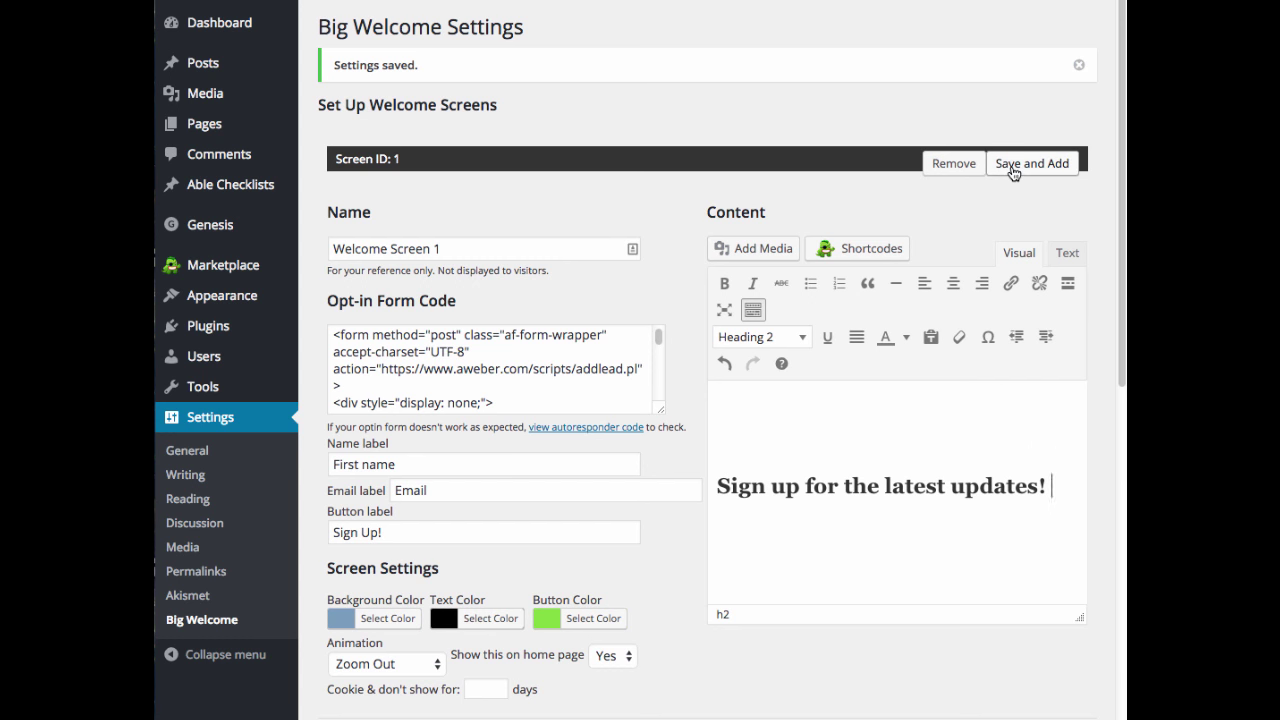
- Save the settings and add a second, blank welcome screen, and look over its fields
{"action": "left_click", "coordinate": [1013, 172]}
{"action": "scroll", "coordinate": [965, 540], "scroll_direction": "down", "scroll_amount": 5}
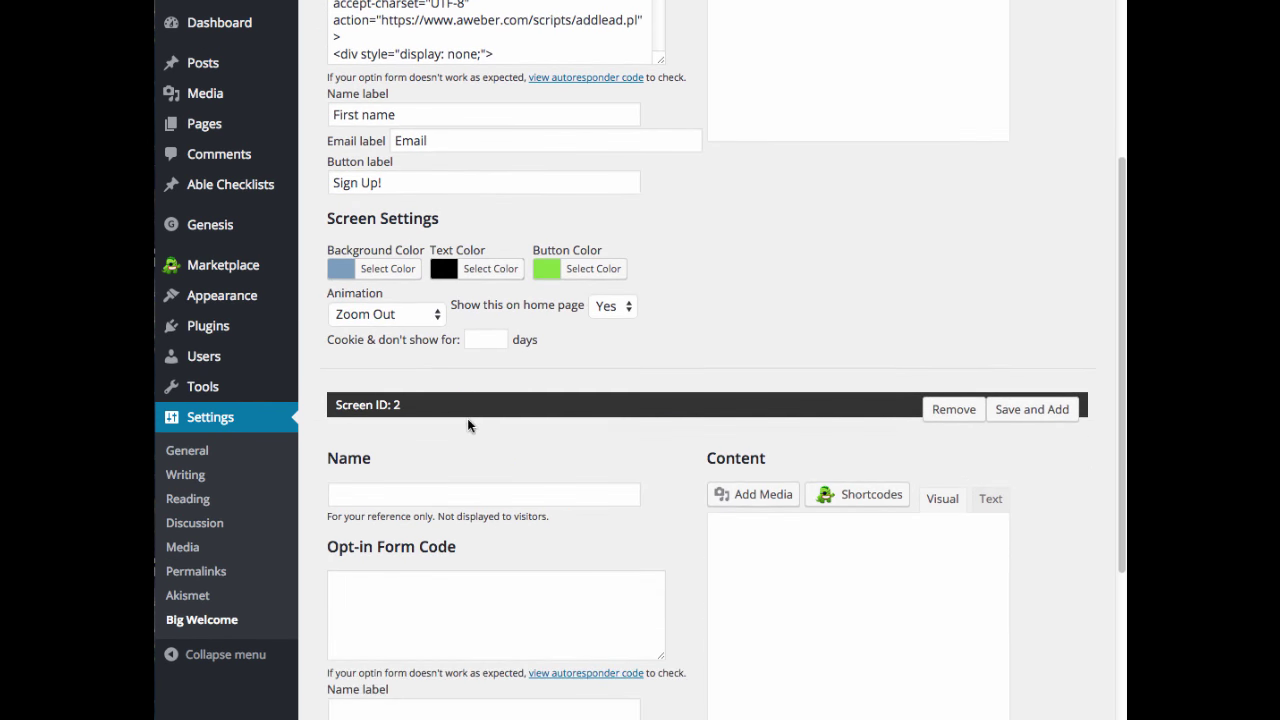
{"action": "scroll", "coordinate": [546, 483], "scroll_direction": "down", "scroll_amount": 5}
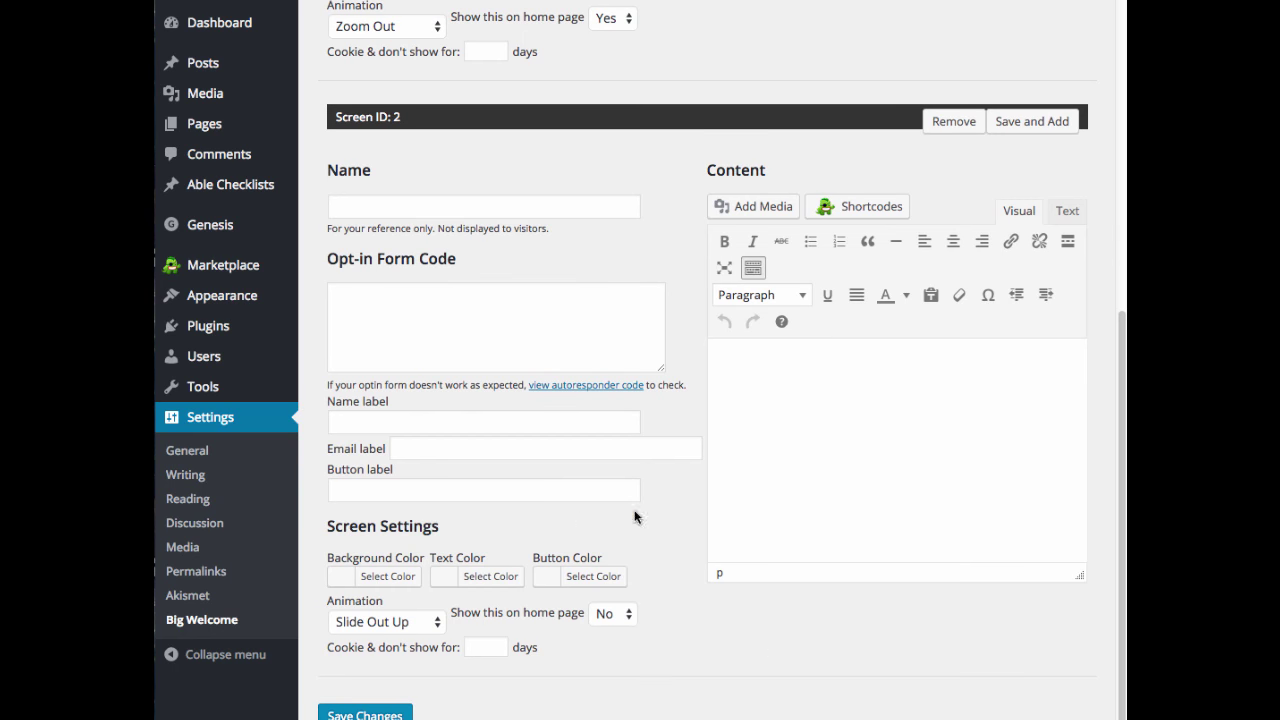
{"action": "scroll", "coordinate": [680, 505], "scroll_direction": "down", "scroll_amount": 1}
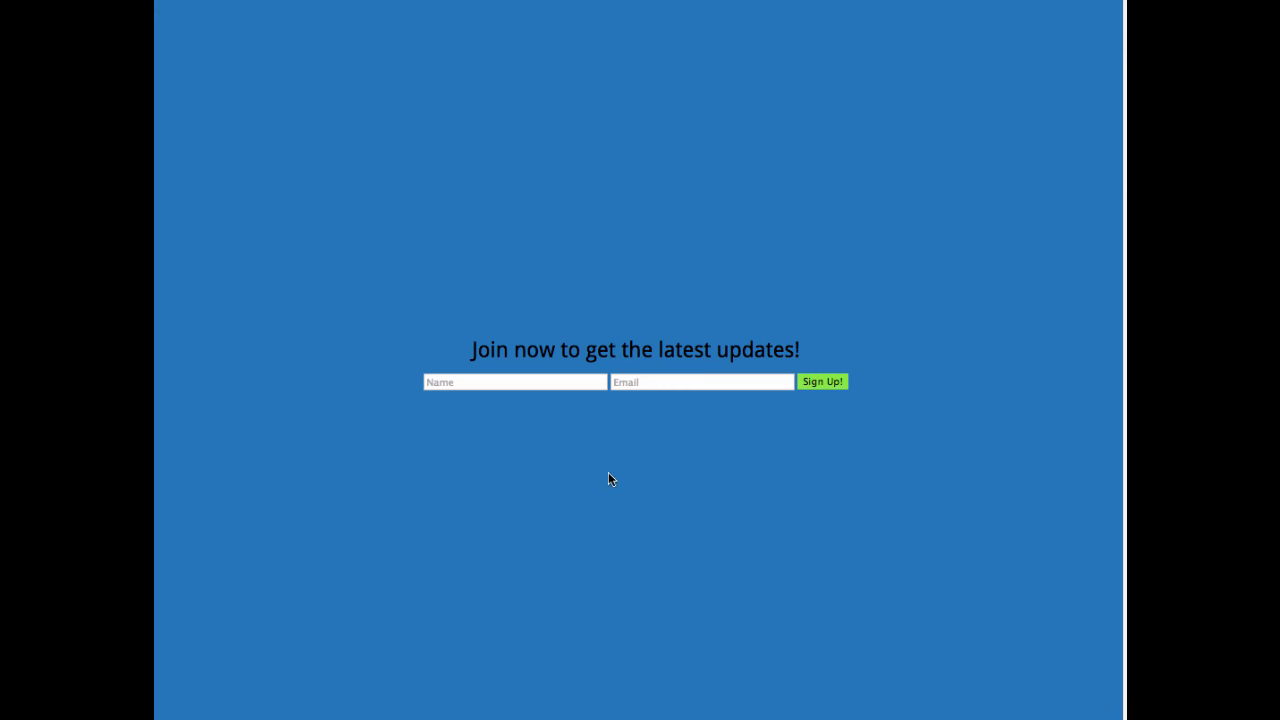
- Check the name and email fields on the displayed welcome screen
{"action": "left_click", "coordinate": [450, 382]}
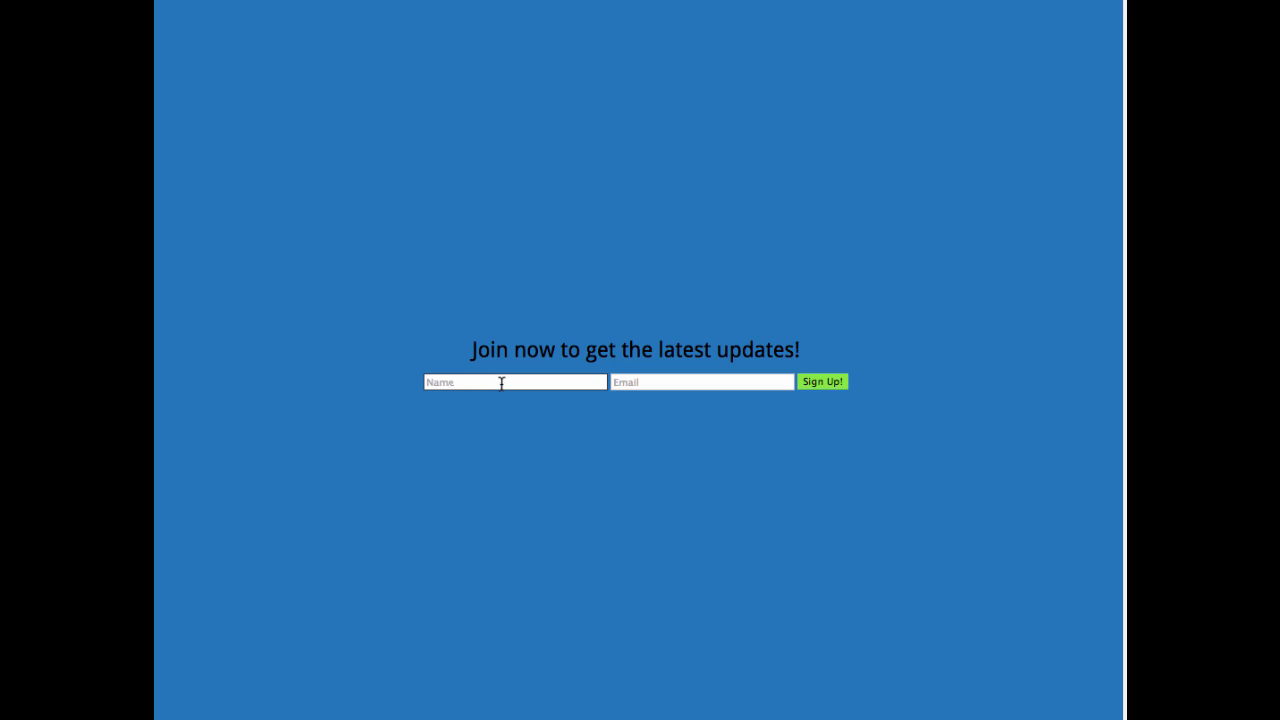
{"action": "left_click", "coordinate": [651, 384]}
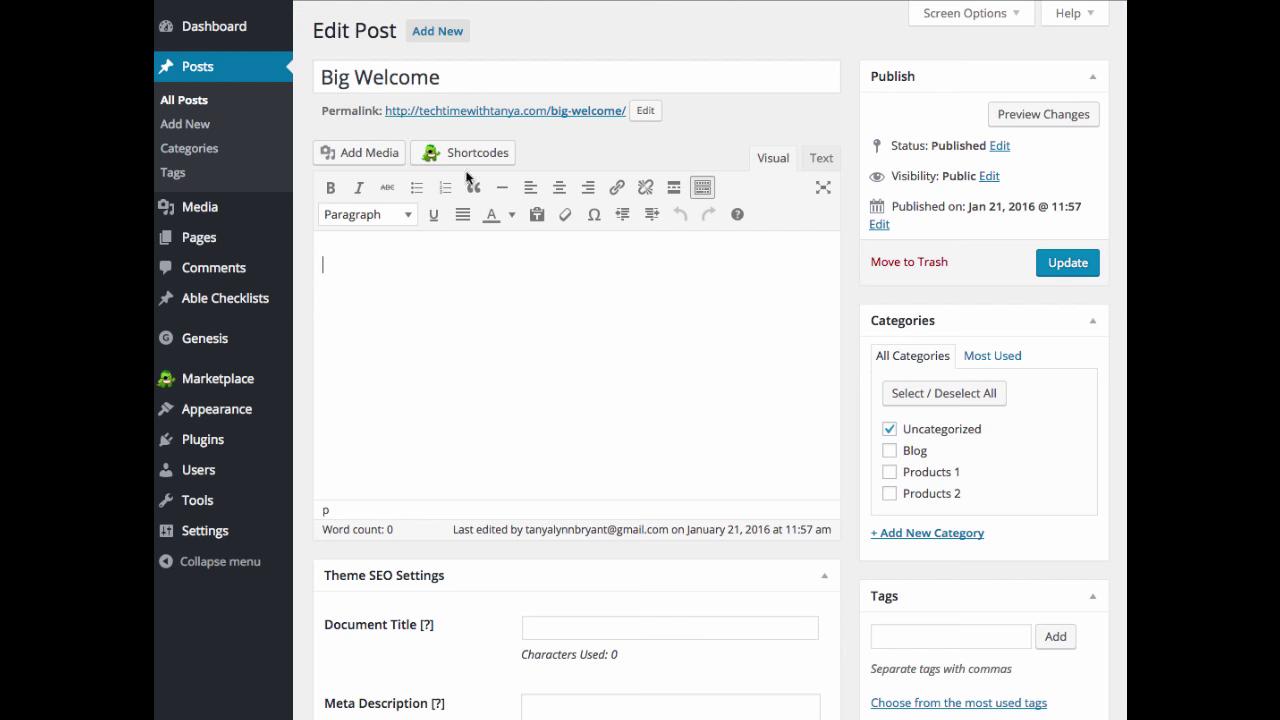
- Assign Welcome Screen 1 as the welcome screen displayed on the Big Welcome post
{"action": "scroll", "coordinate": [895, 500], "scroll_direction": "down", "scroll_amount": 5}
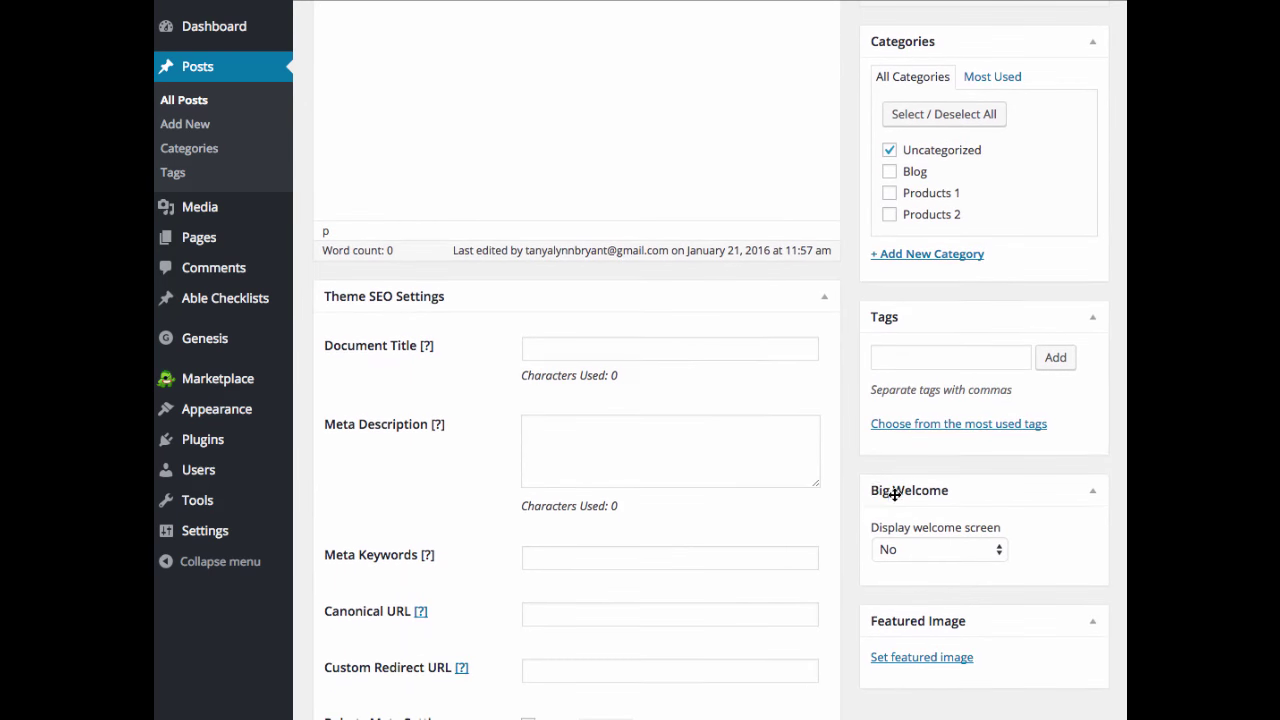
{"action": "scroll", "coordinate": [1023, 491], "scroll_direction": "down", "scroll_amount": 1}
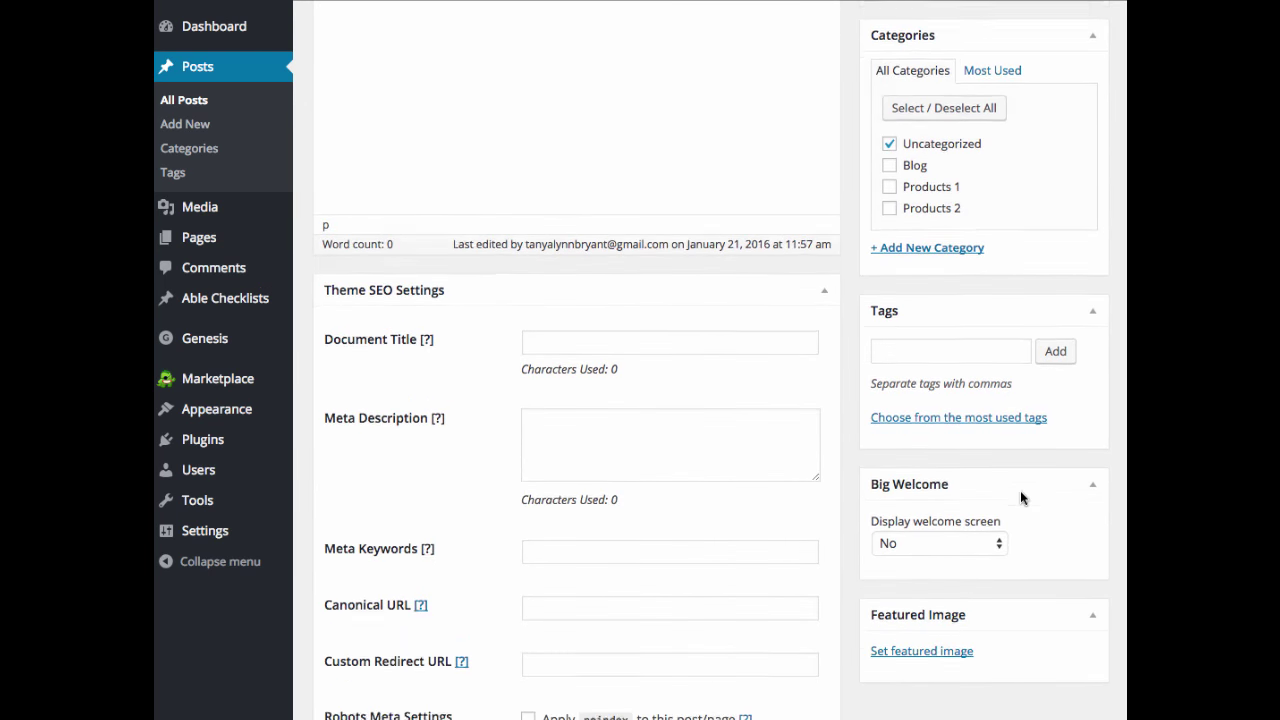
{"action": "scroll", "coordinate": [980, 451], "scroll_direction": "down", "scroll_amount": 1}
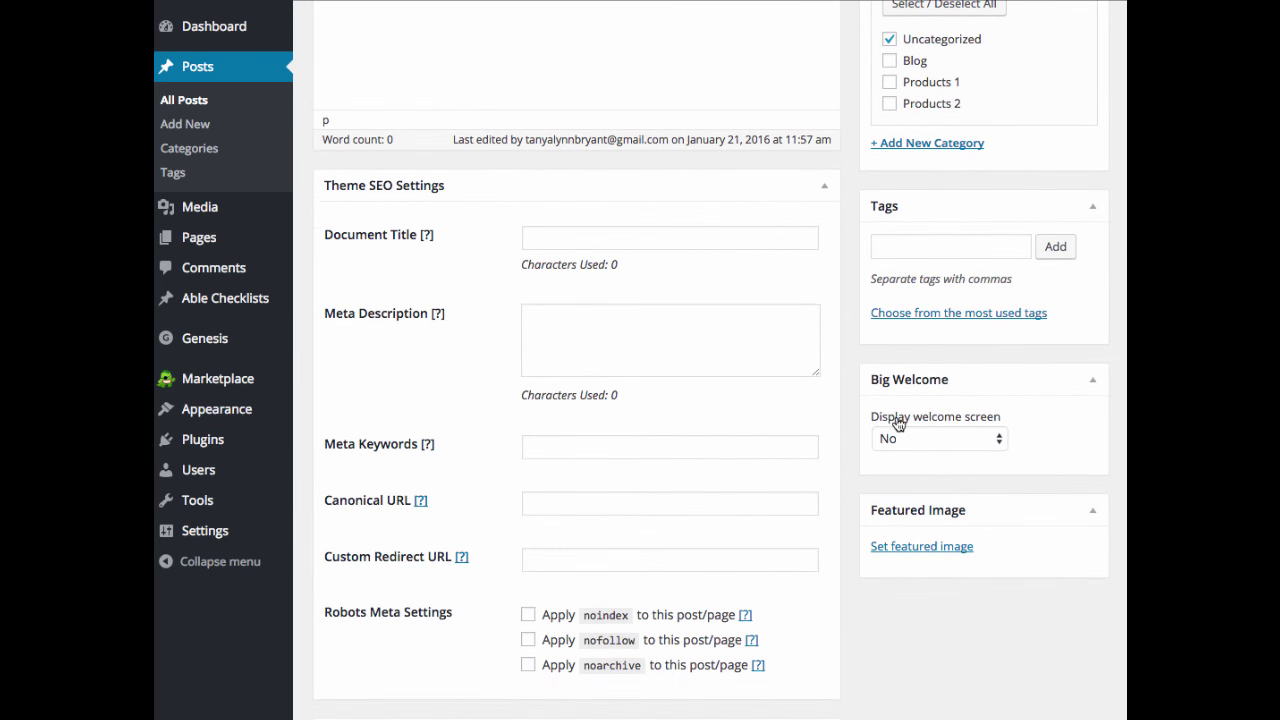
{"action": "left_click", "coordinate": [990, 438]}
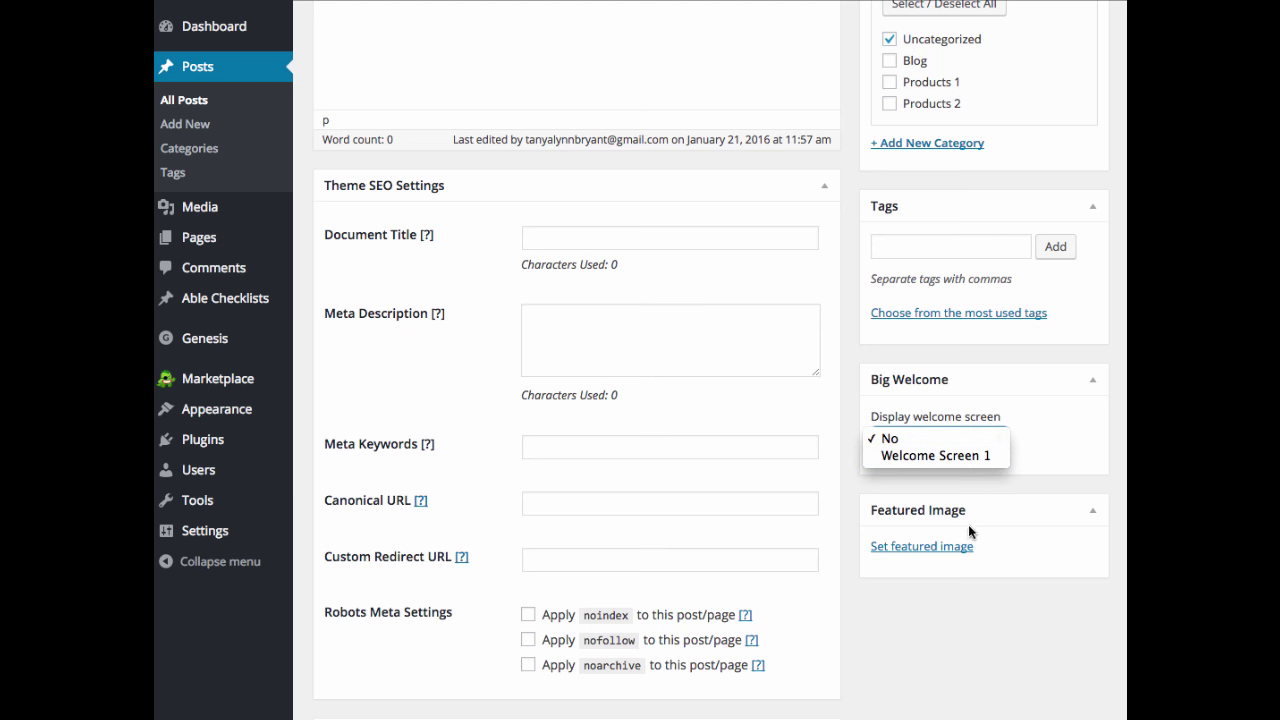
{"action": "left_click", "coordinate": [967, 460]}
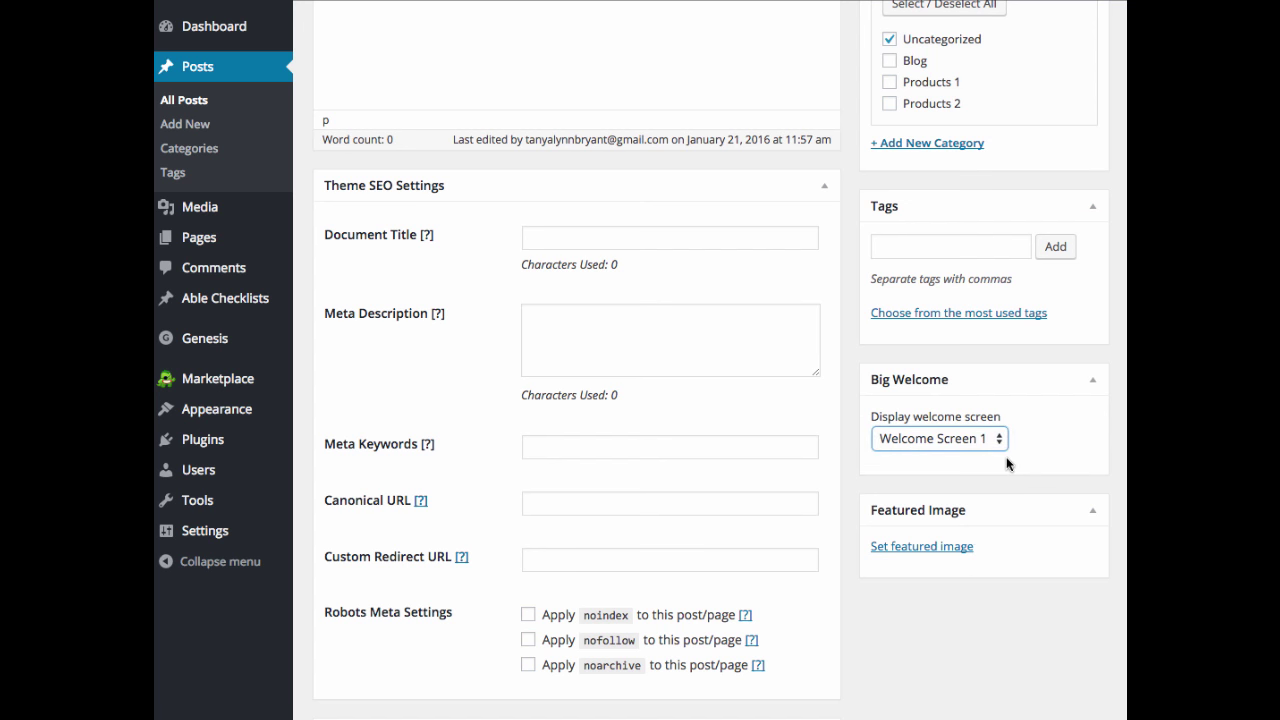
{"action": "scroll", "coordinate": [932, 435], "scroll_direction": "up", "scroll_amount": 1}
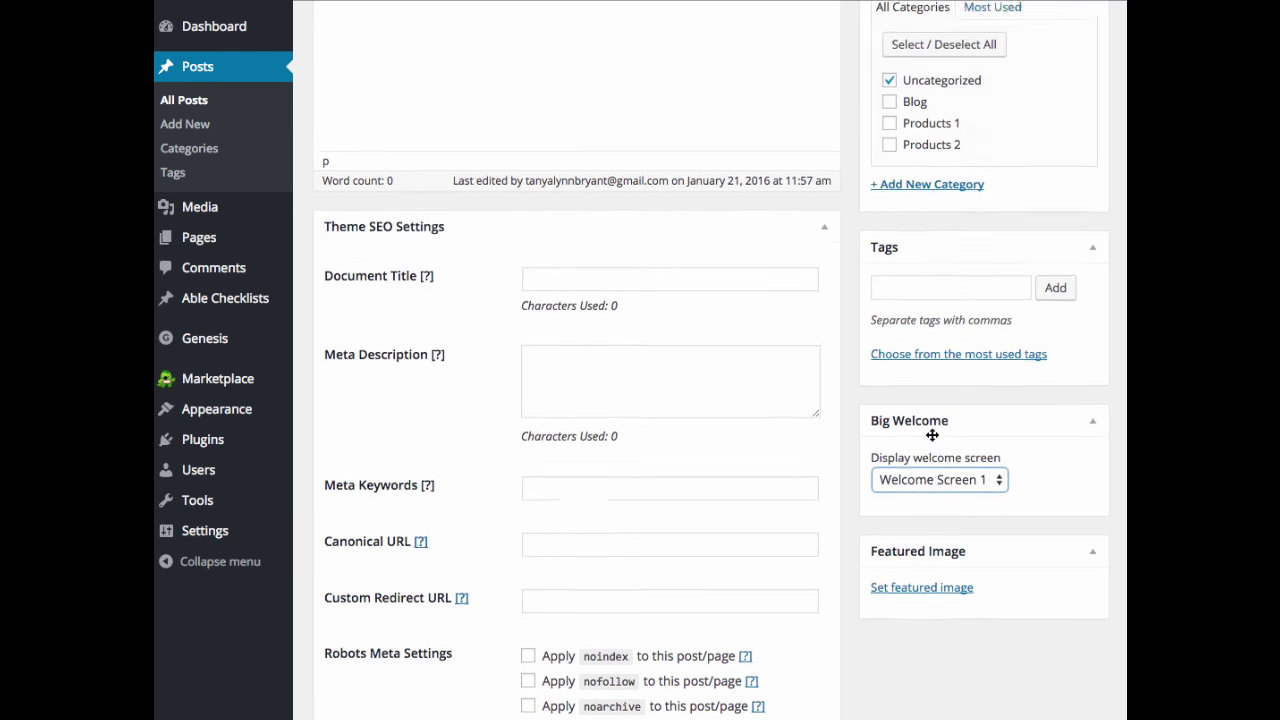
{"action": "scroll", "coordinate": [932, 435], "scroll_direction": "up", "scroll_amount": 5}
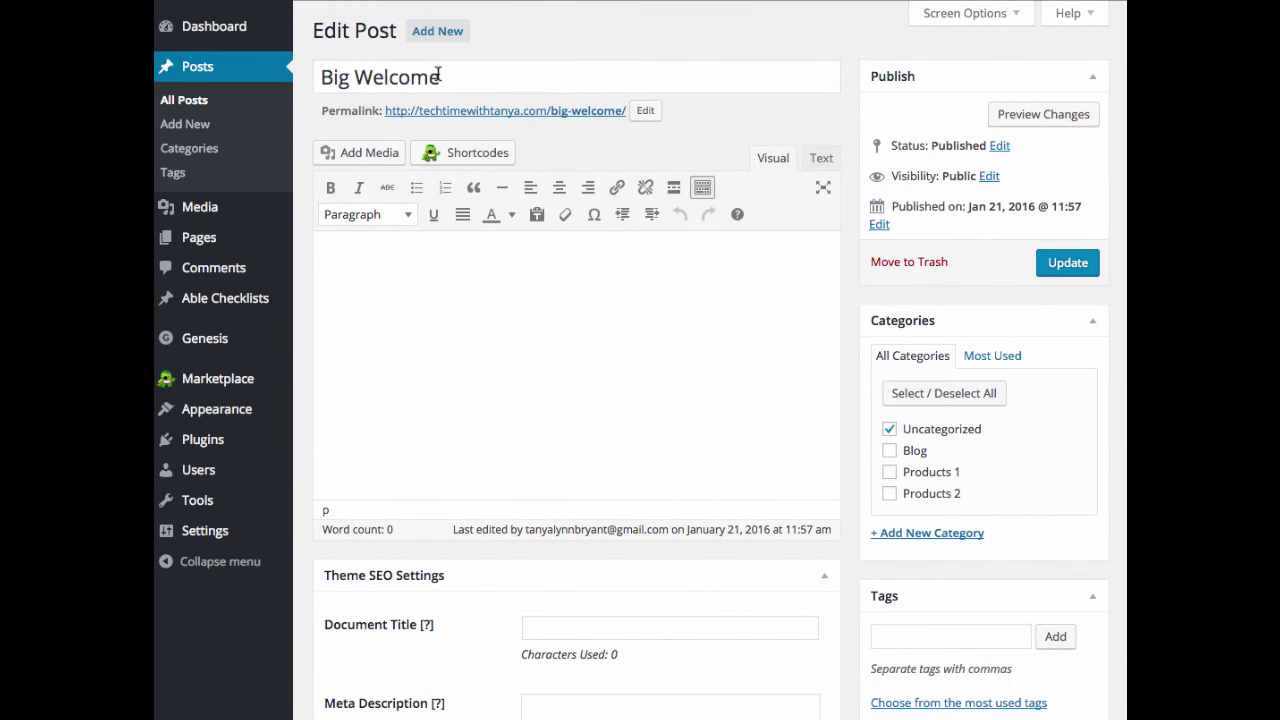
{"action": "left_click", "coordinate": [437, 76]}
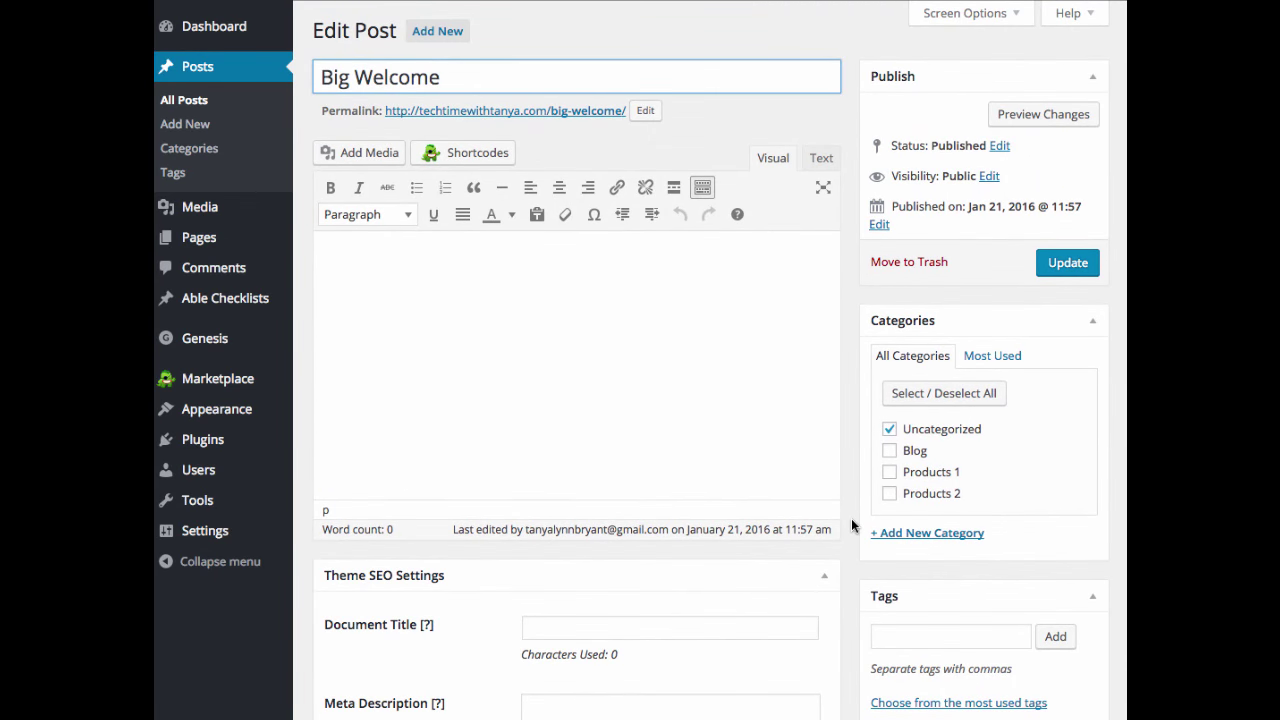
{"action": "scroll", "coordinate": [852, 524], "scroll_direction": "down", "scroll_amount": 1}
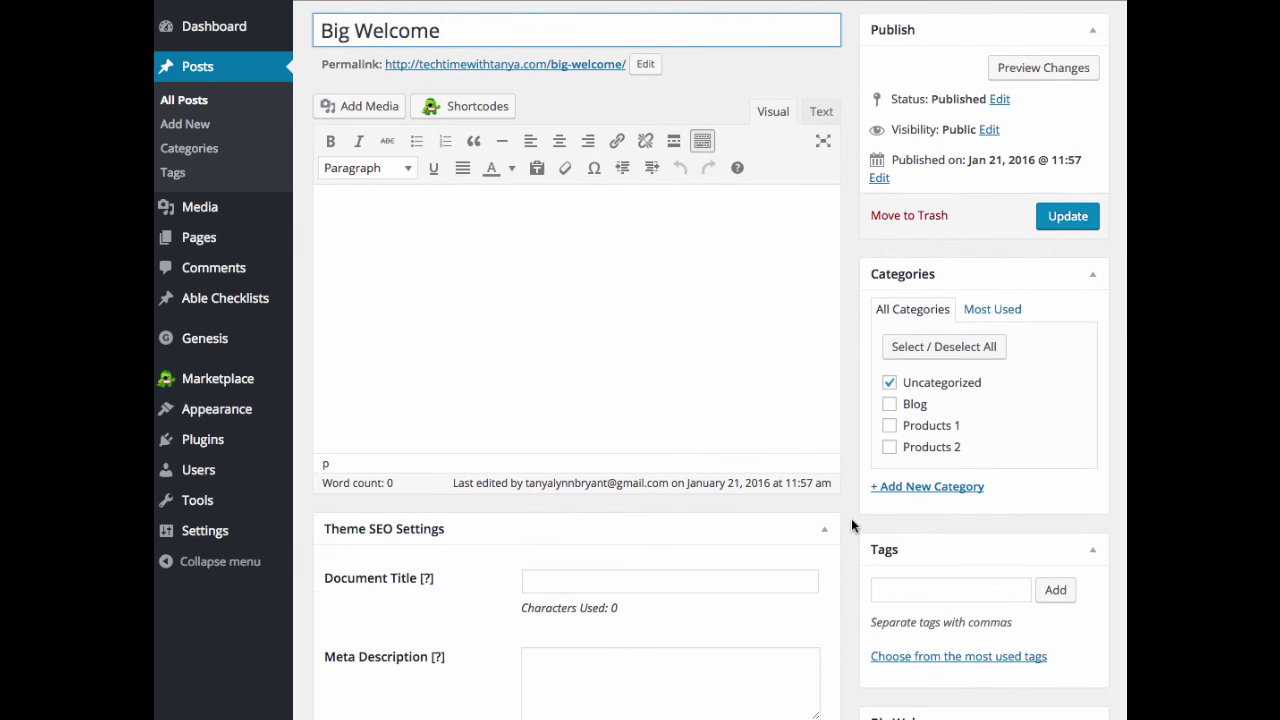
{"action": "scroll", "coordinate": [851, 518], "scroll_direction": "up", "scroll_amount": 1}
{"action": "scroll", "coordinate": [851, 518], "scroll_direction": "down", "scroll_amount": 4}
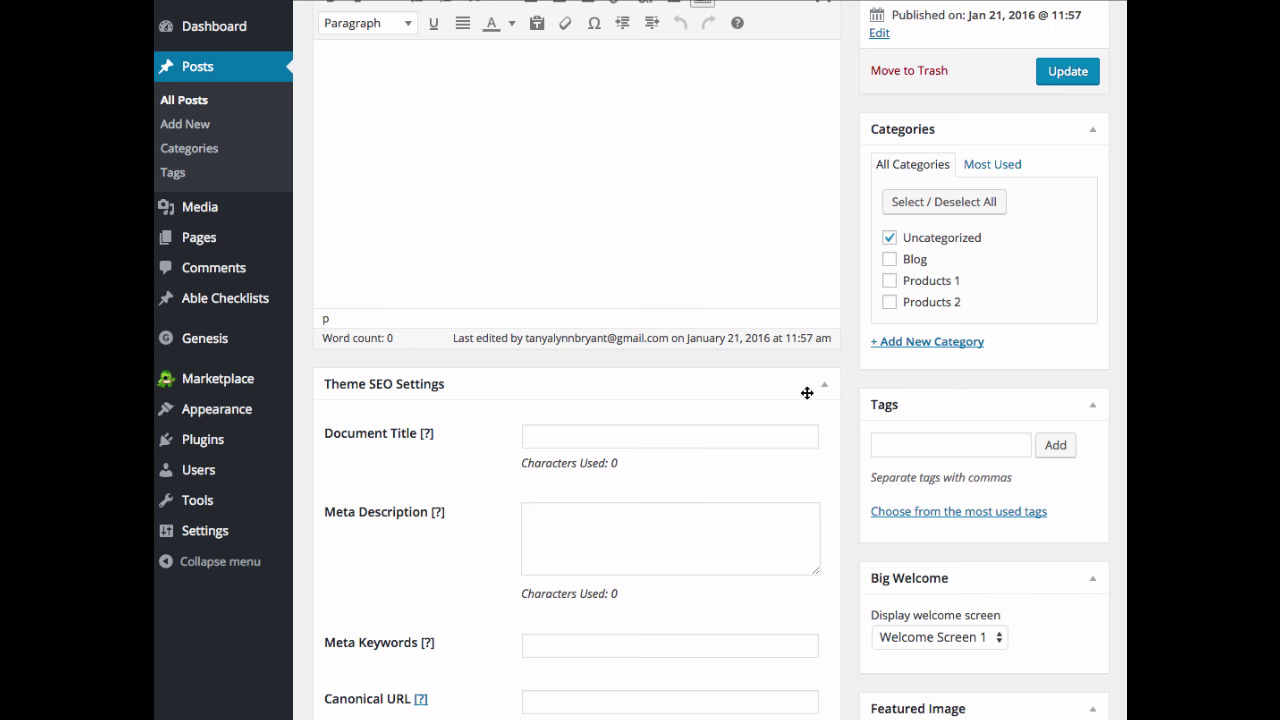
{"action": "scroll", "coordinate": [809, 386], "scroll_direction": "up", "scroll_amount": 4}
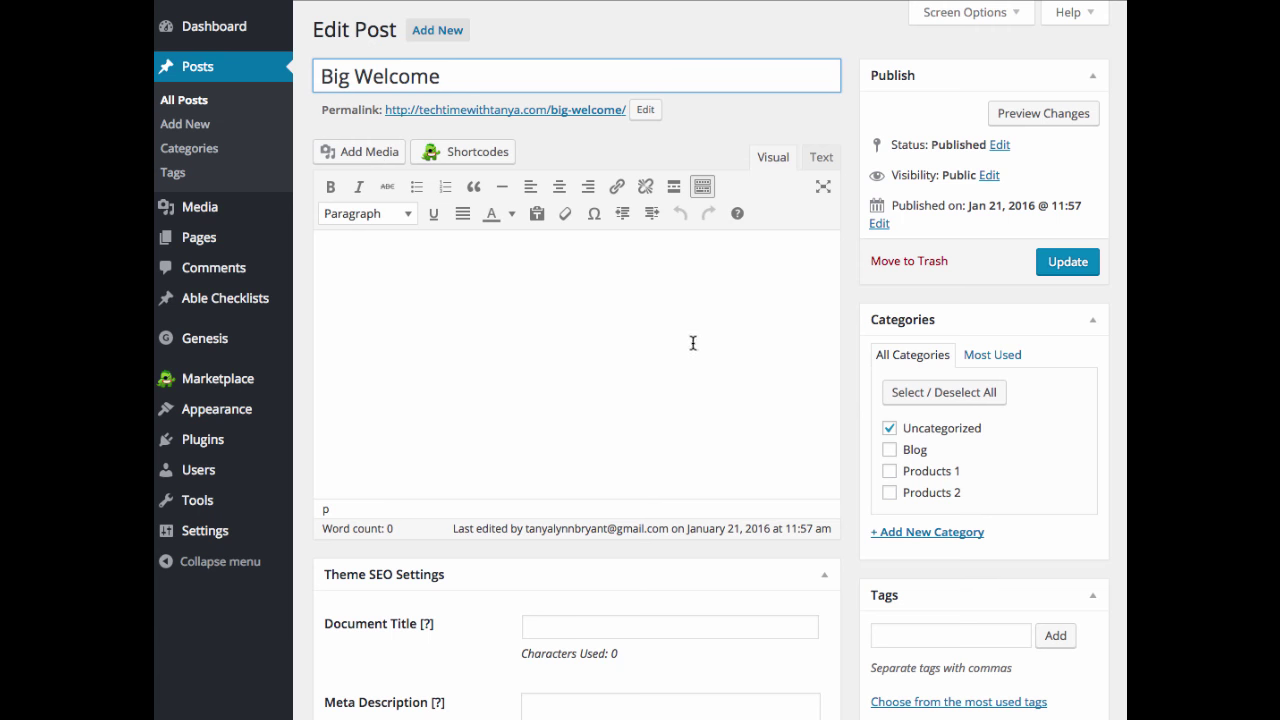
- Set the Big Welcome post's display welcome screen option to No
{"action": "scroll", "coordinate": [866, 588], "scroll_direction": "down", "scroll_amount": 3}
{"action": "scroll", "coordinate": [864, 591], "scroll_direction": "down", "scroll_amount": 2}
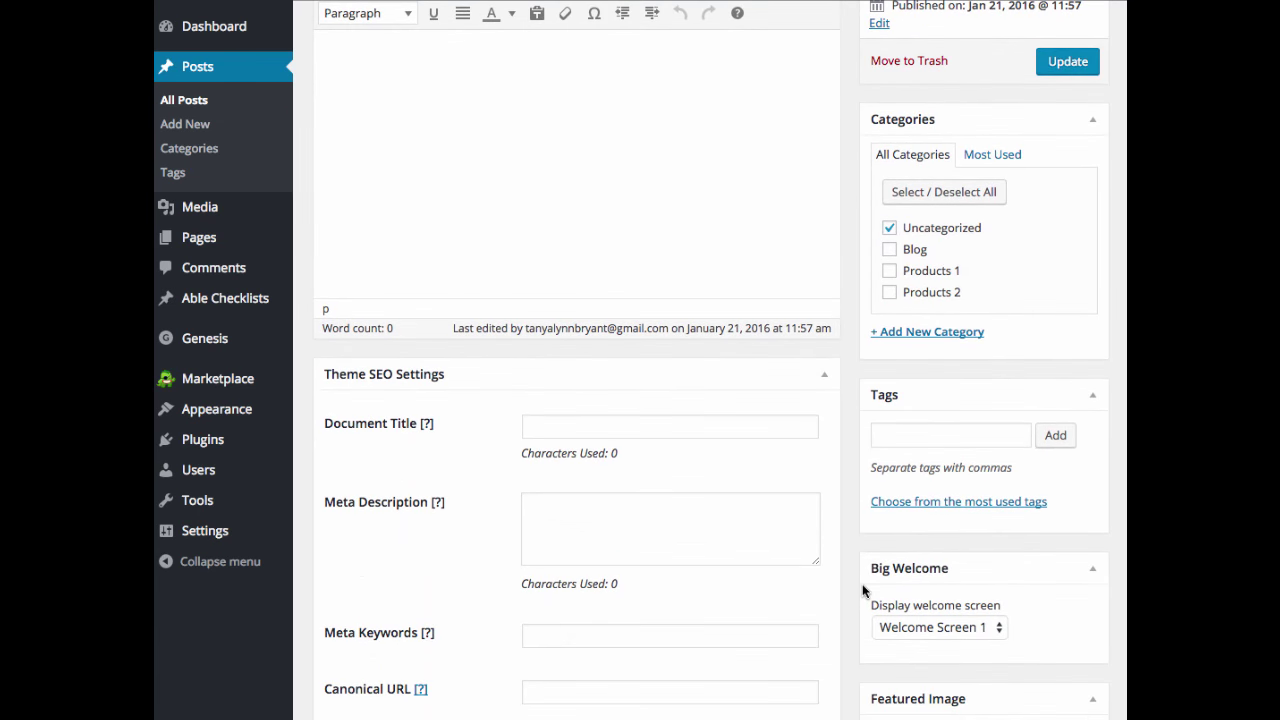
{"action": "scroll", "coordinate": [864, 591], "scroll_direction": "down", "scroll_amount": 2}
{"action": "left_click", "coordinate": [907, 552]}
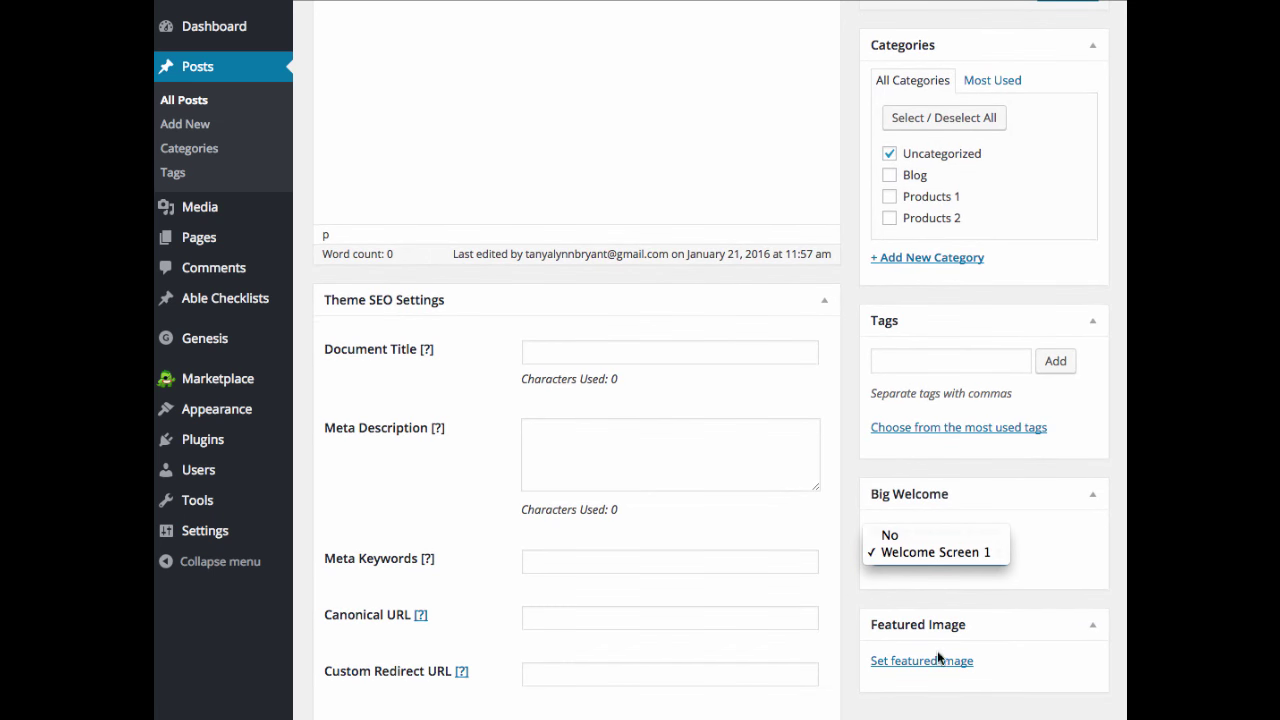
{"action": "left_click", "coordinate": [890, 535]}
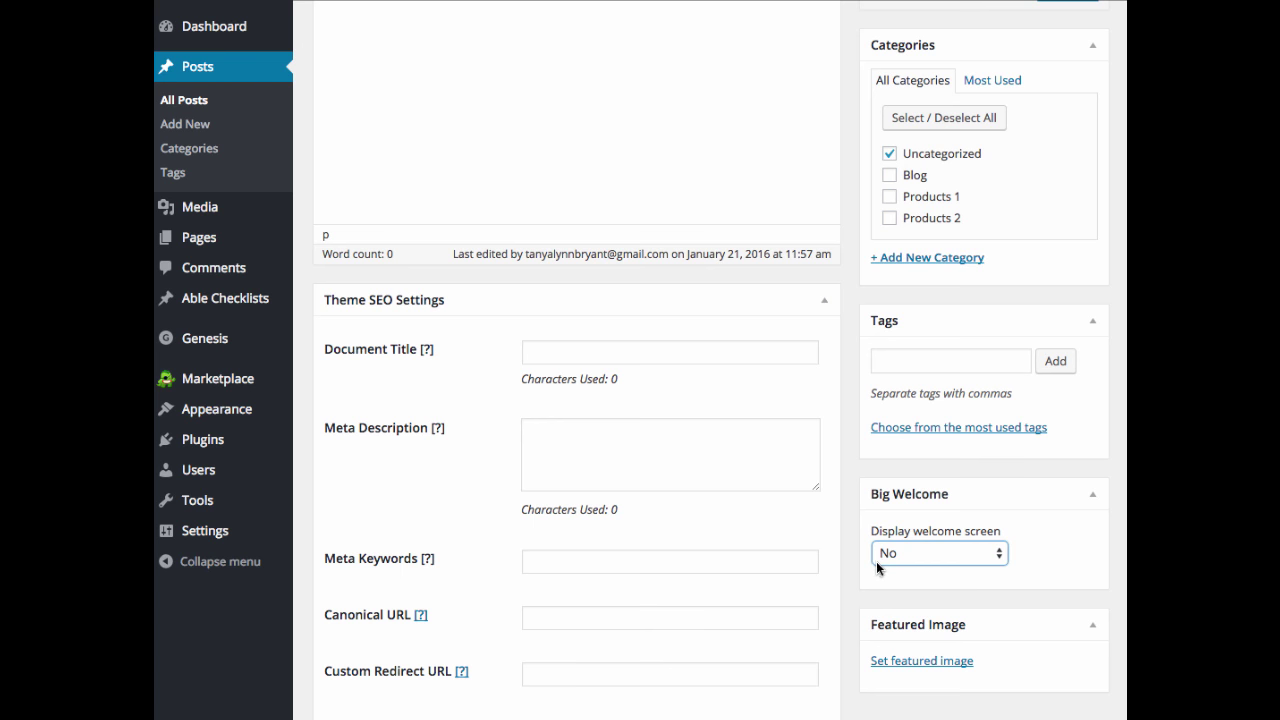
{"action": "scroll", "coordinate": [866, 547], "scroll_direction": "down", "scroll_amount": 1}
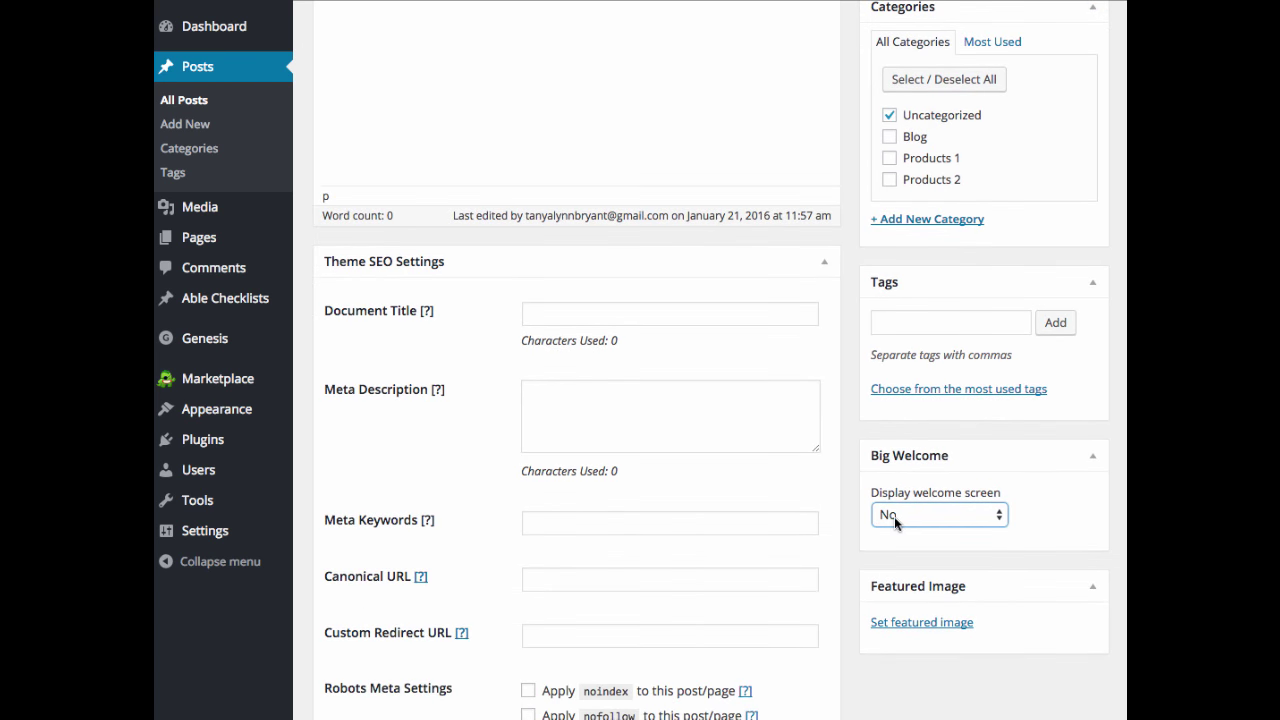
{"action": "left_click", "coordinate": [894, 516]}
{"action": "left_click", "coordinate": [1009, 516]}
{"action": "left_click", "coordinate": [1104, 671]}
{"action": "scroll", "coordinate": [1104, 671], "scroll_direction": "down", "scroll_amount": 2}
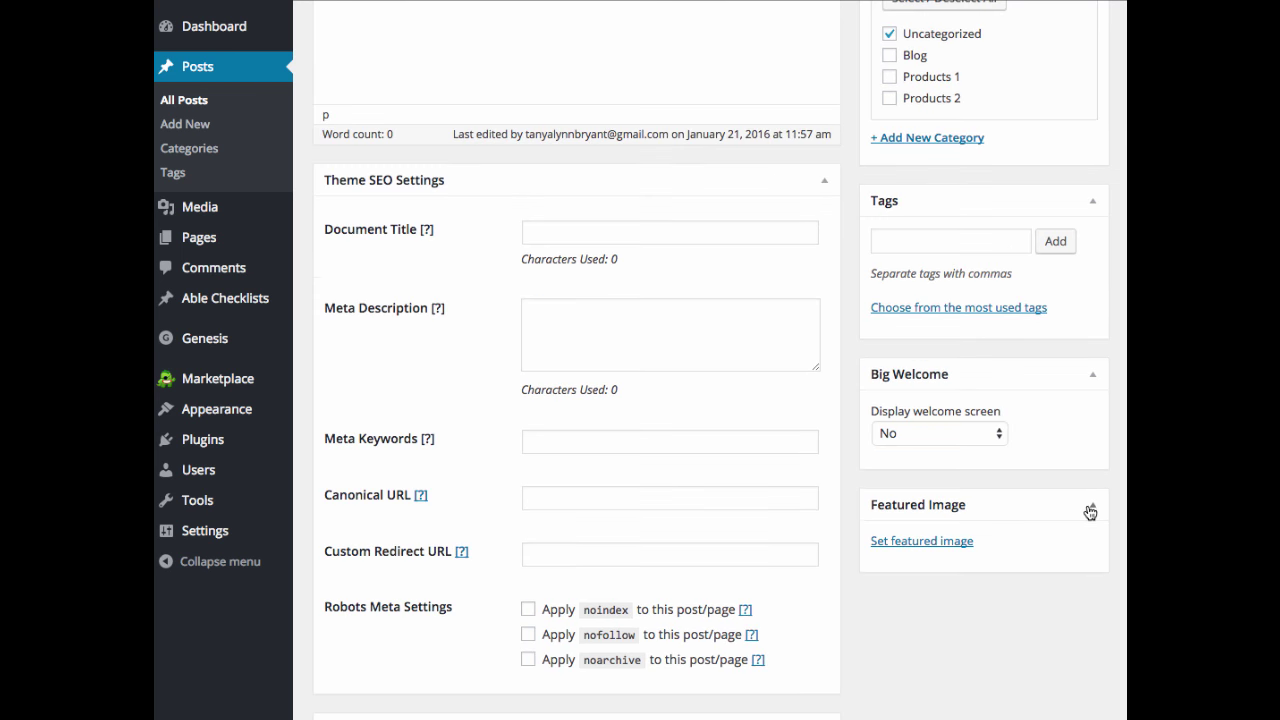
- Open the Big Welcome plugin's settings page
{"action": "mouse_move", "coordinate": [199, 546]}
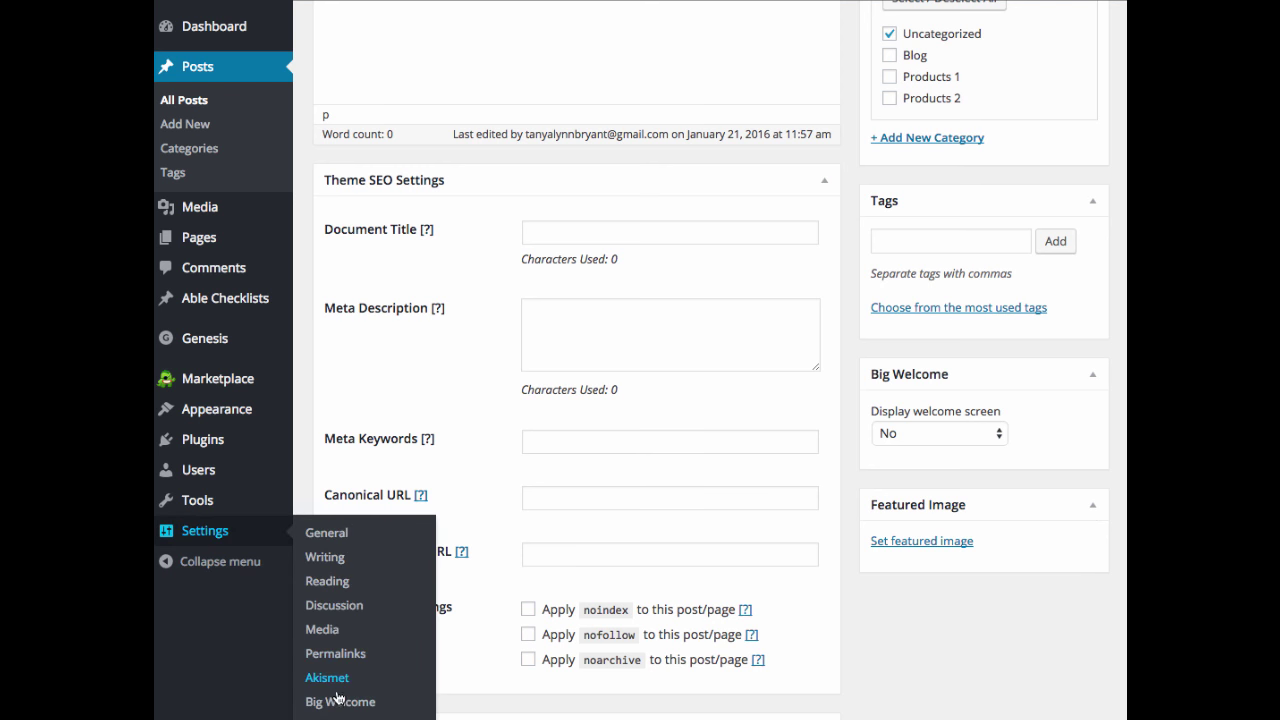